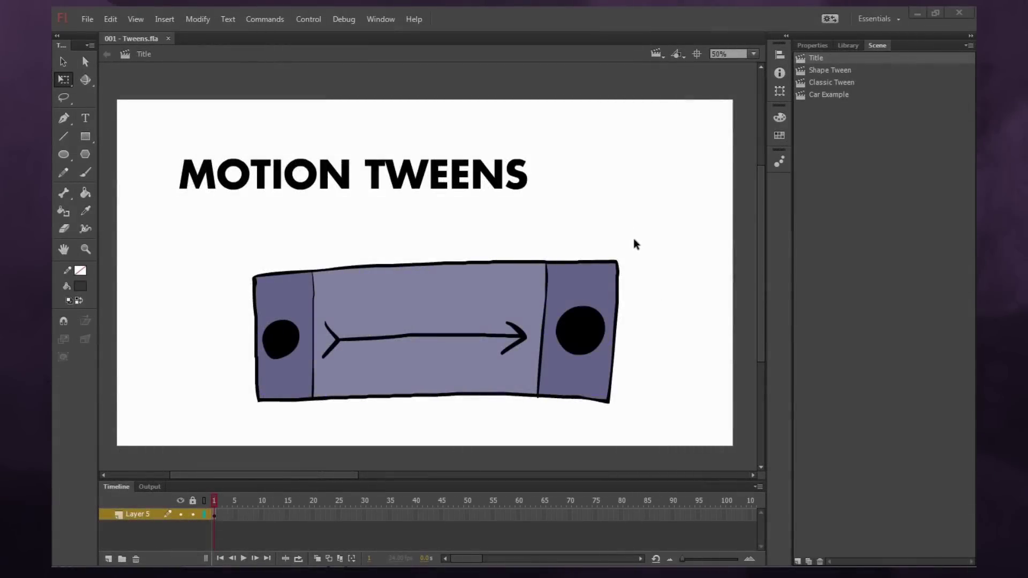
- Open the Shape Tween scene and compare the artwork on Layer 2 at frames 1 and 30
left_click(805, 70)
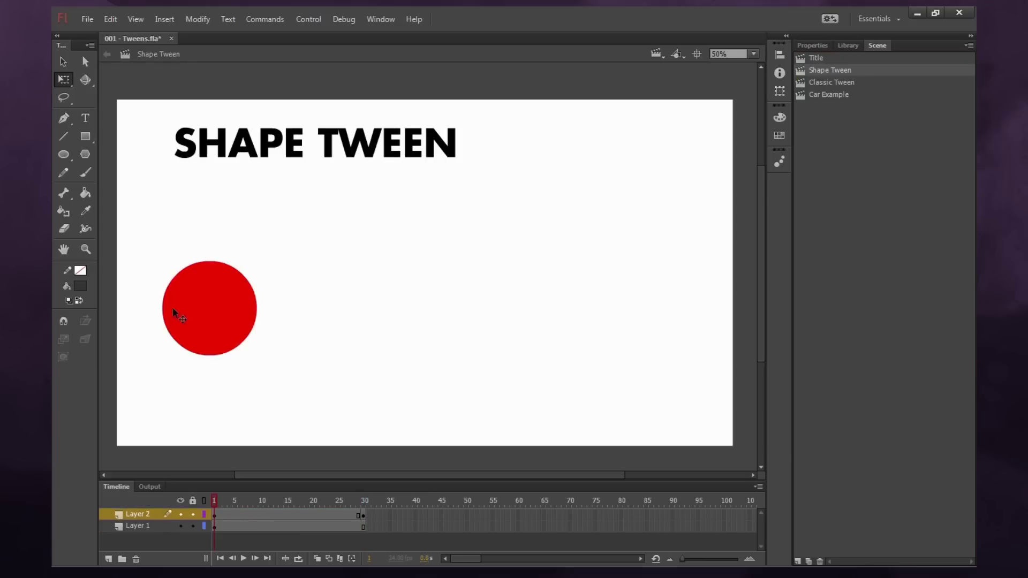
left_click(364, 500)
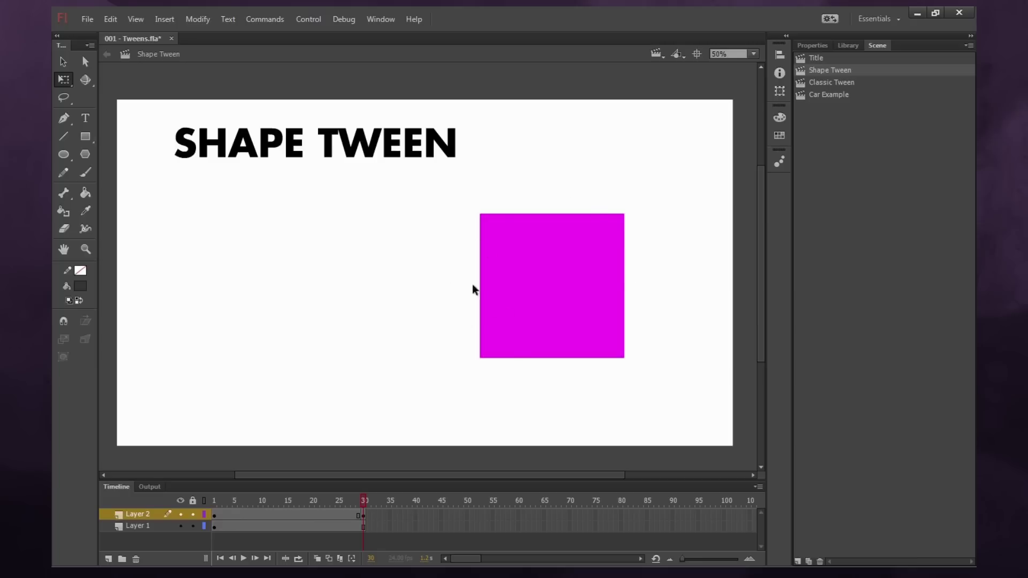
left_click(558, 318)
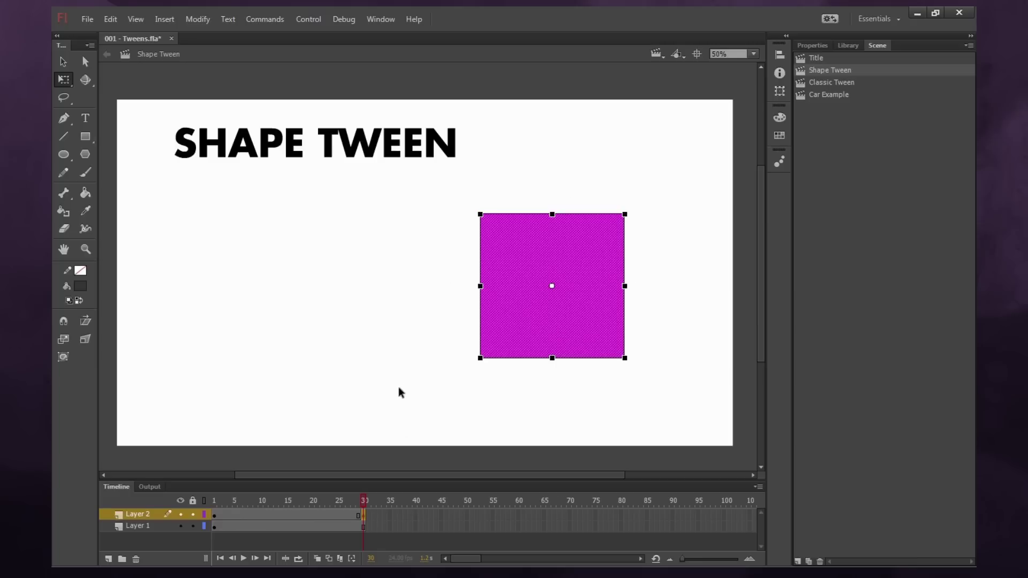
left_click(379, 393)
left_click(215, 505)
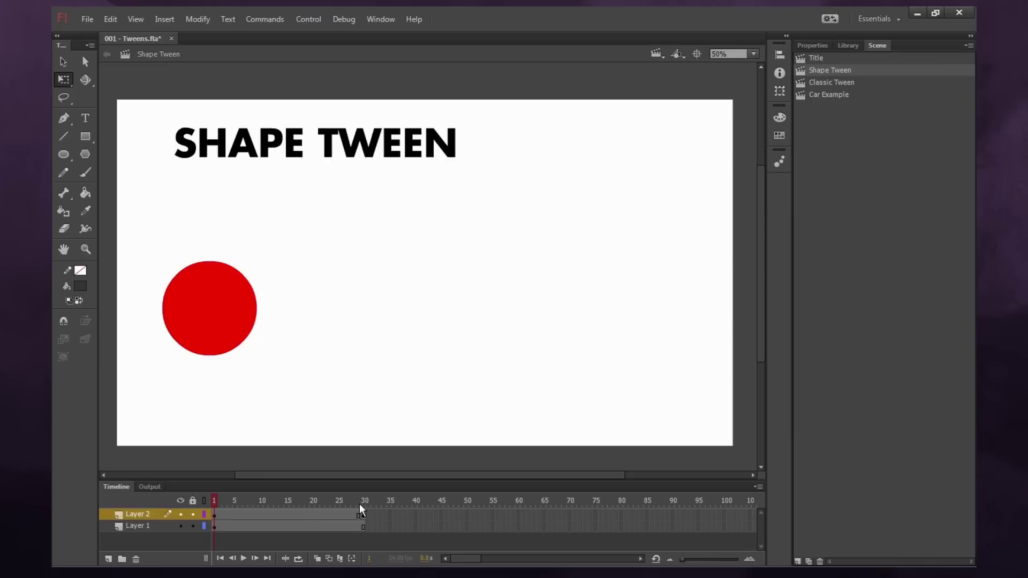
left_click(360, 506)
- Create a shape tween on Layer 2 between frames 1 and 30 and scrub through the frames to preview it
left_click(280, 514)
right_click(281, 513)
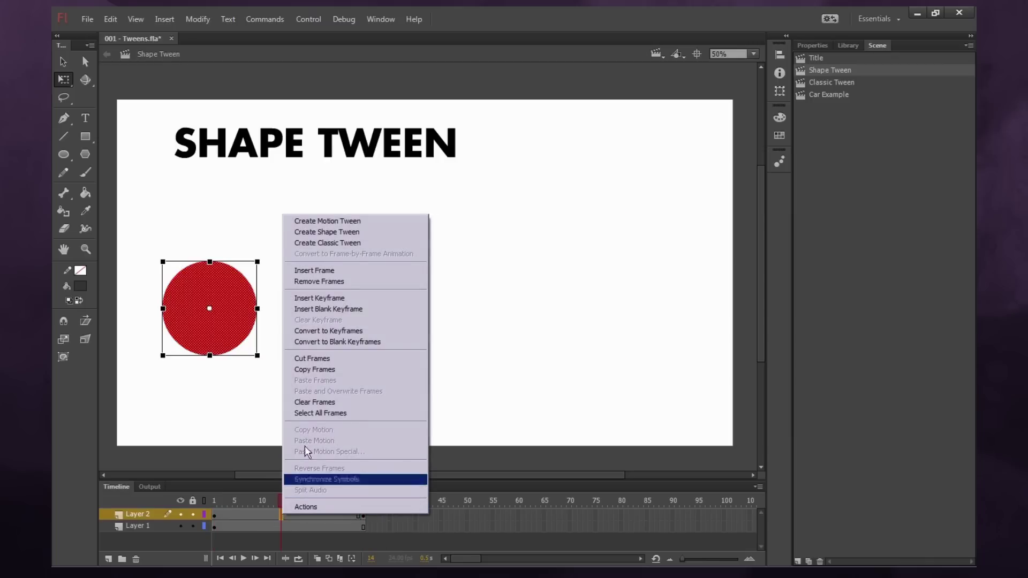
left_click(344, 233)
left_click(212, 504)
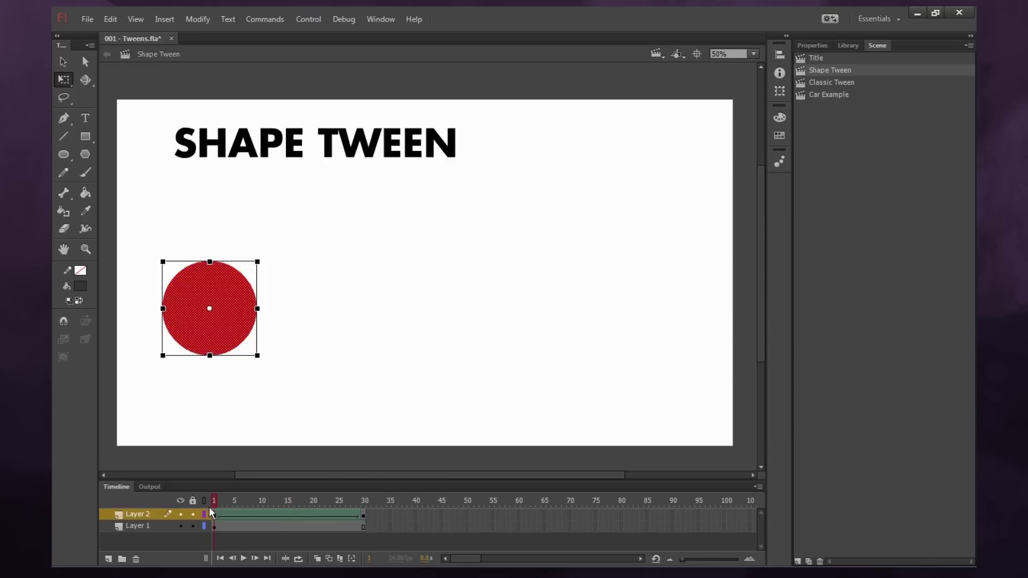
left_click_drag(218, 503, 377, 519)
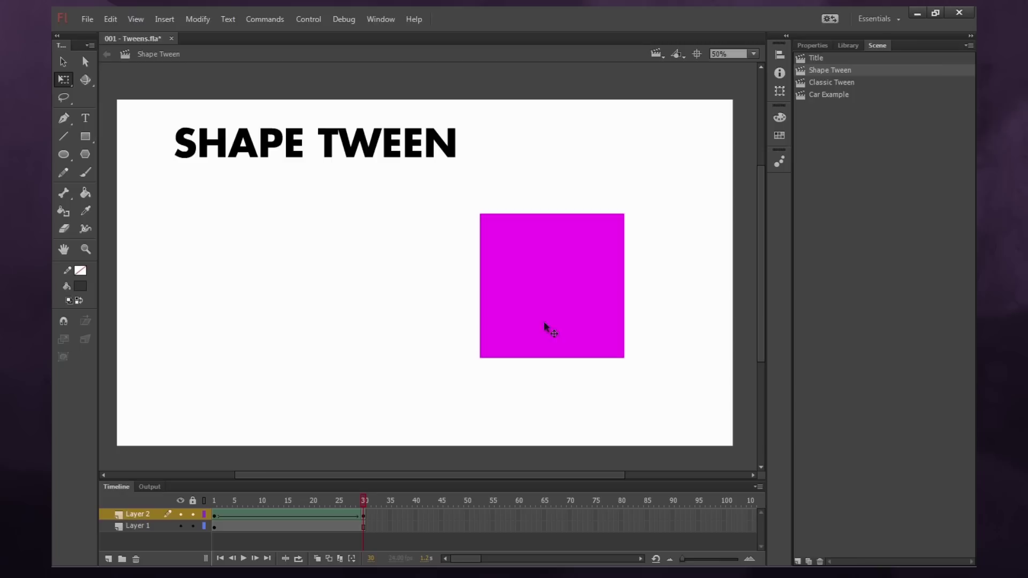
left_click_drag(337, 503, 174, 524)
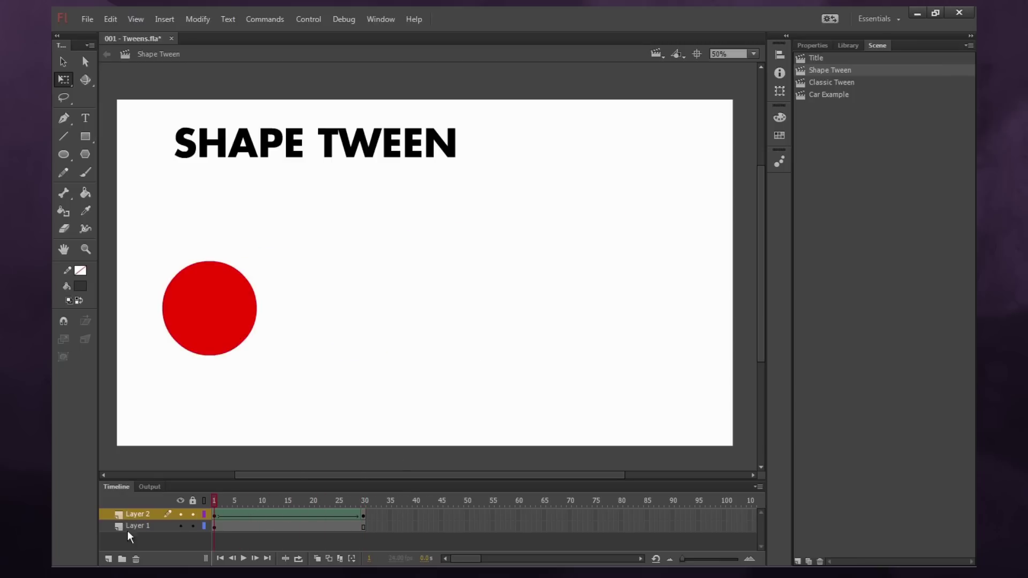
- Hide Layer 2 and paint a black standing stick figure on a new layer at frame 1
left_click(180, 514)
left_click(108, 560)
key("b")
mouse_move(198, 221)
left_mouse_down()
mouse_move(185, 227)
mouse_move(252, 246)
left_mouse_up()
left_click(236, 226)
left_click_drag(209, 289, 204, 356)
left_click_drag(169, 301, 247, 292)
mouse_move(204, 356)
left_mouse_down()
mouse_move(165, 384)
mouse_move(232, 393)
left_mouse_up()
- Insert a blank keyframe at frame 30 of Layer 3 and paint a crouching stick figure near the stage centre
left_click(363, 514)
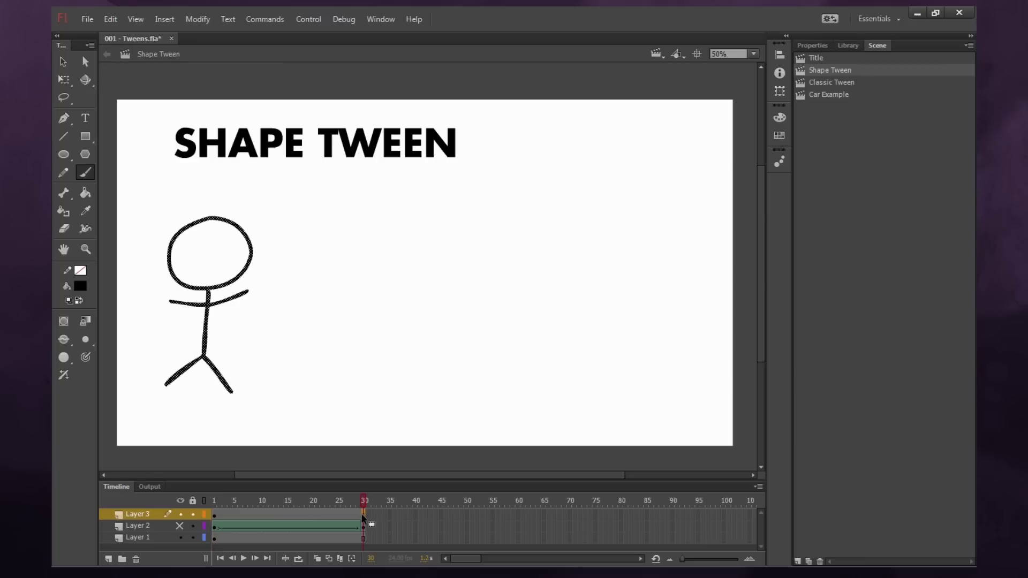
key("F7")
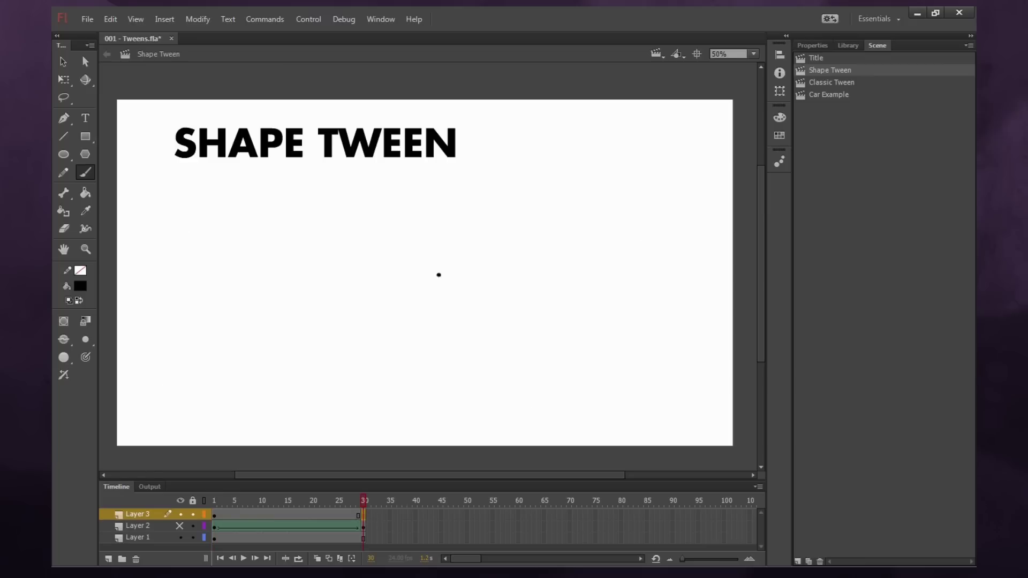
mouse_move(392, 237)
left_mouse_down()
mouse_move(351, 333)
mouse_move(382, 351)
mouse_move(364, 369)
mouse_move(343, 369)
left_mouse_up()
mouse_move(365, 306)
left_mouse_down()
mouse_move(324, 300)
mouse_move(328, 323)
left_mouse_up()
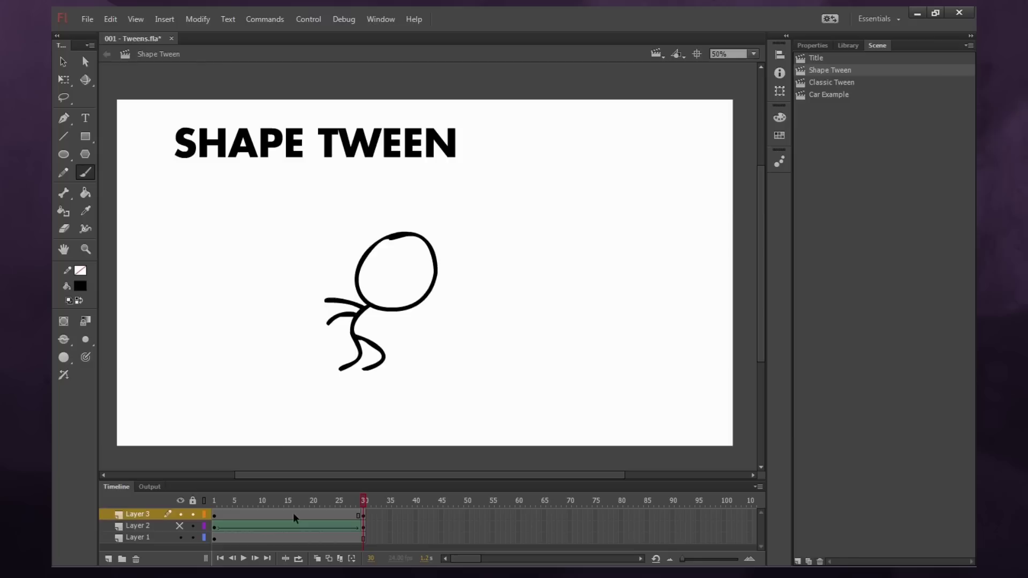
- Create a shape tween between the two stick figures on Layer 3 and scrub through the frames to preview it
right_click(293, 513)
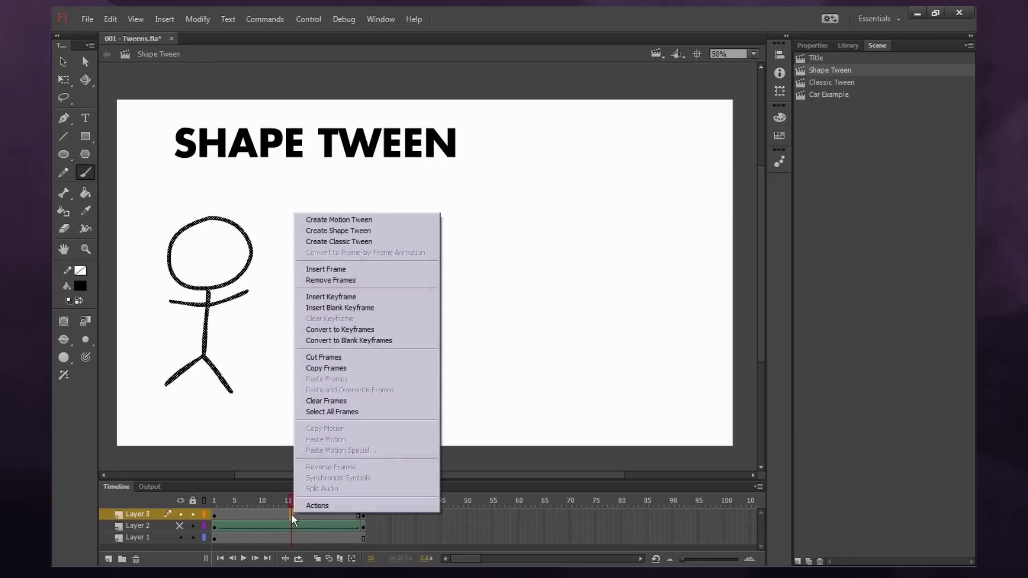
left_click(356, 230)
left_click_drag(295, 503, 207, 538)
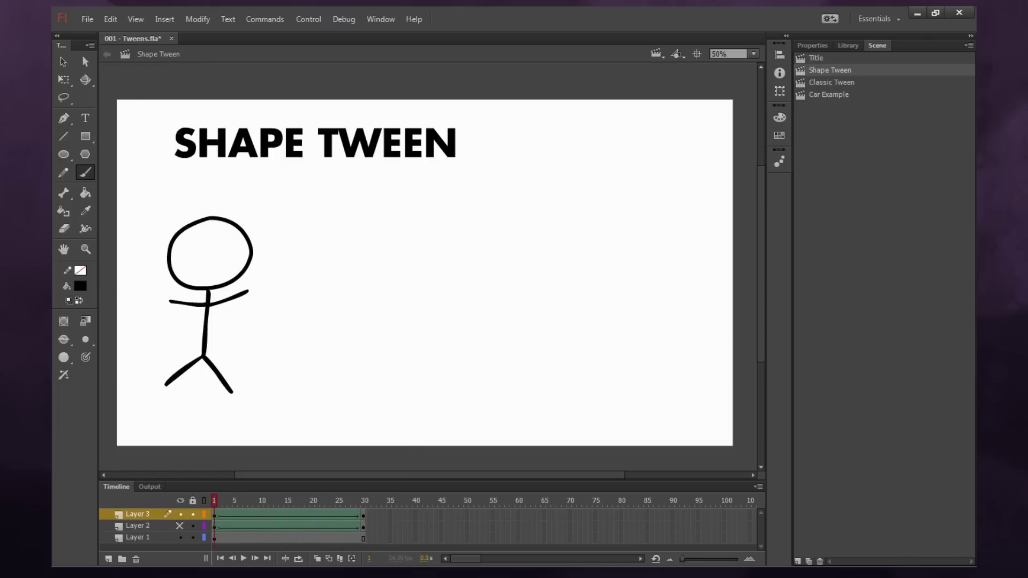
left_click_drag(220, 496, 328, 504)
- Hide Layer 3, show Layer 2 again and scrub through its circle-to-square tween
left_click(180, 514)
left_click(180, 526)
left_click(214, 500)
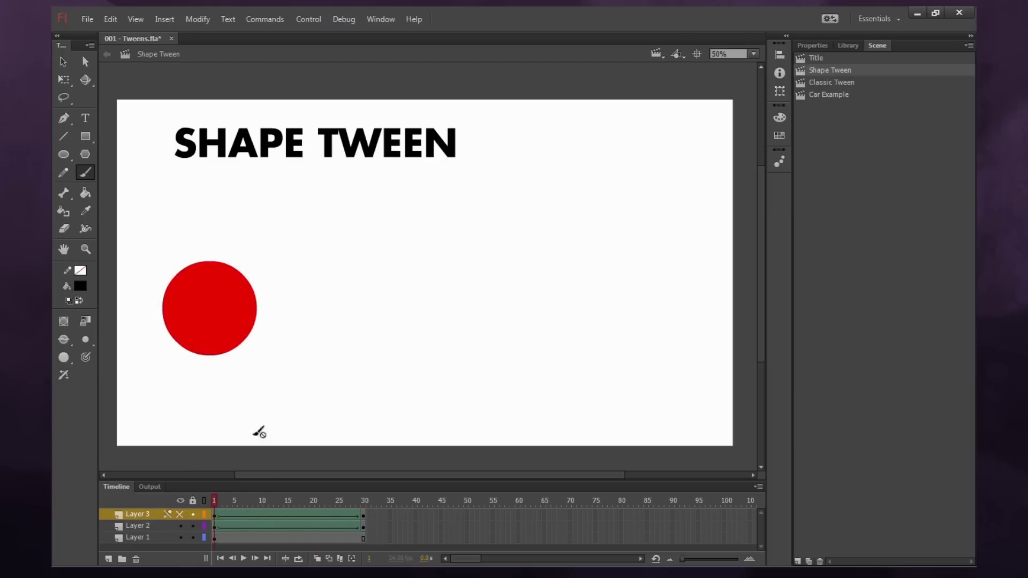
left_click_drag(214, 500, 319, 505)
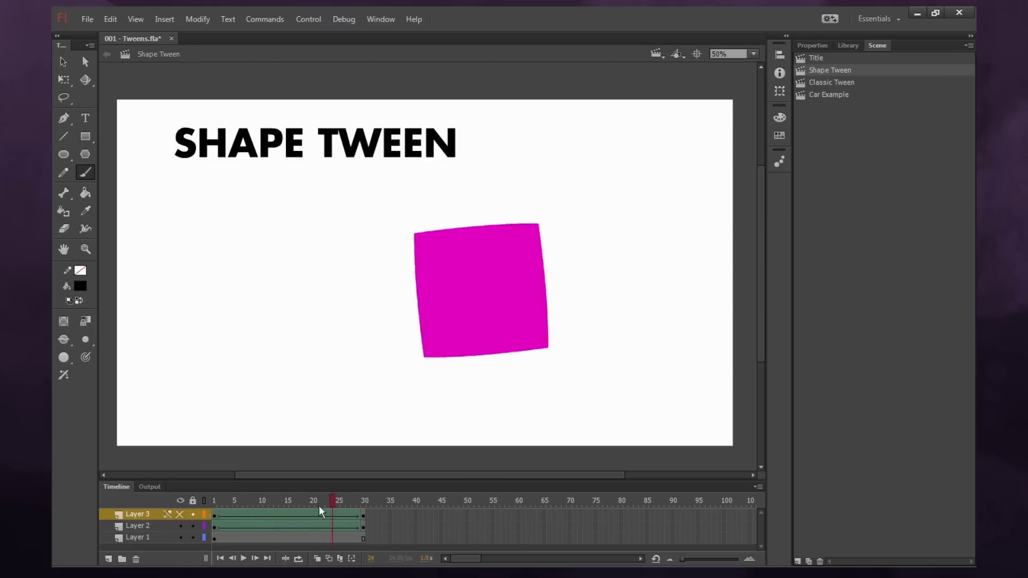
- Open the Classic Tween scene and try to create a classic tween on the square layer at frame 1
left_click(831, 82)
left_click(63, 61)
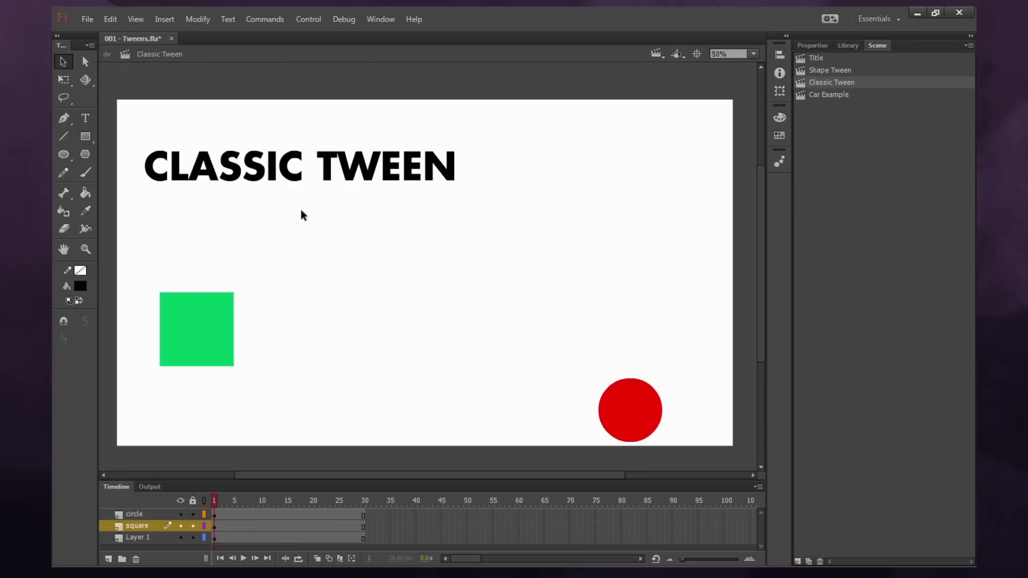
right_click(216, 530)
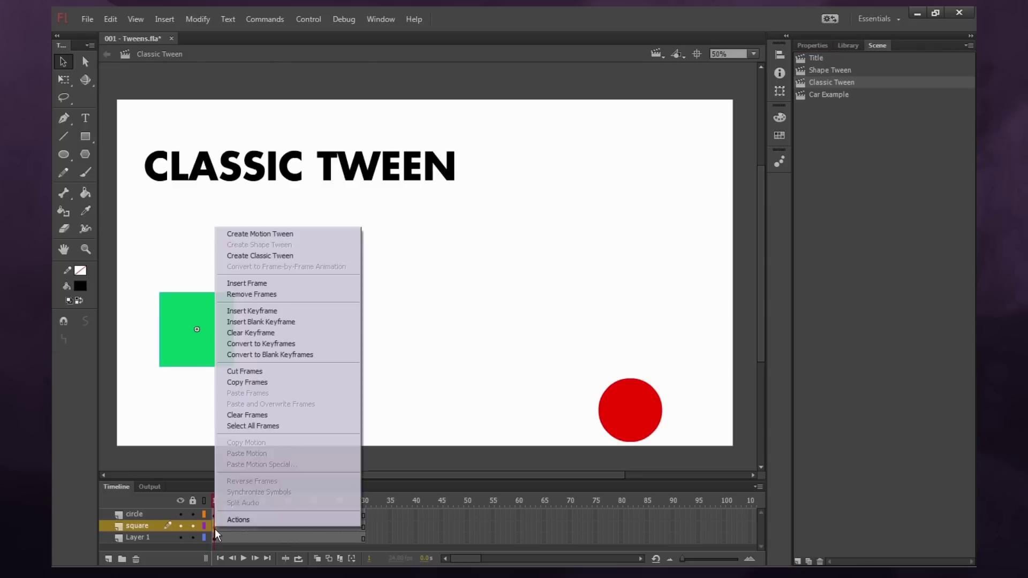
left_click(277, 258)
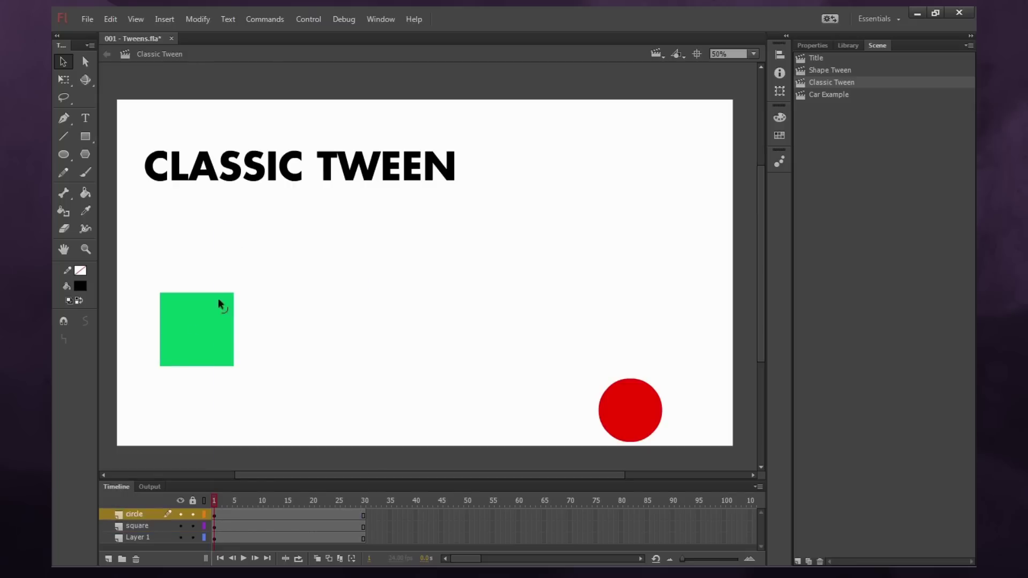
- Convert the green square into a named Graphic symbol and deselect it
left_click(208, 325)
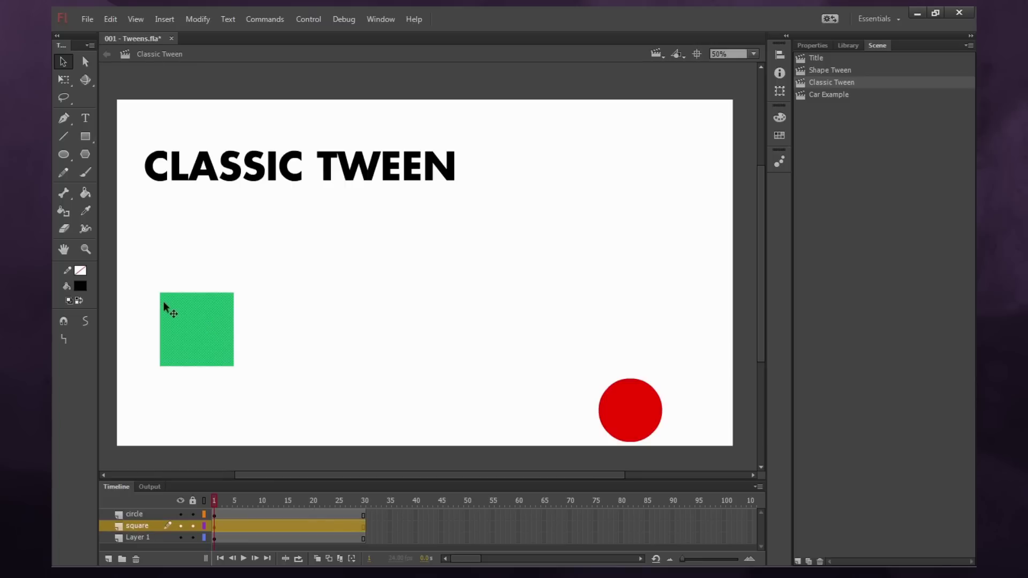
left_click(197, 19)
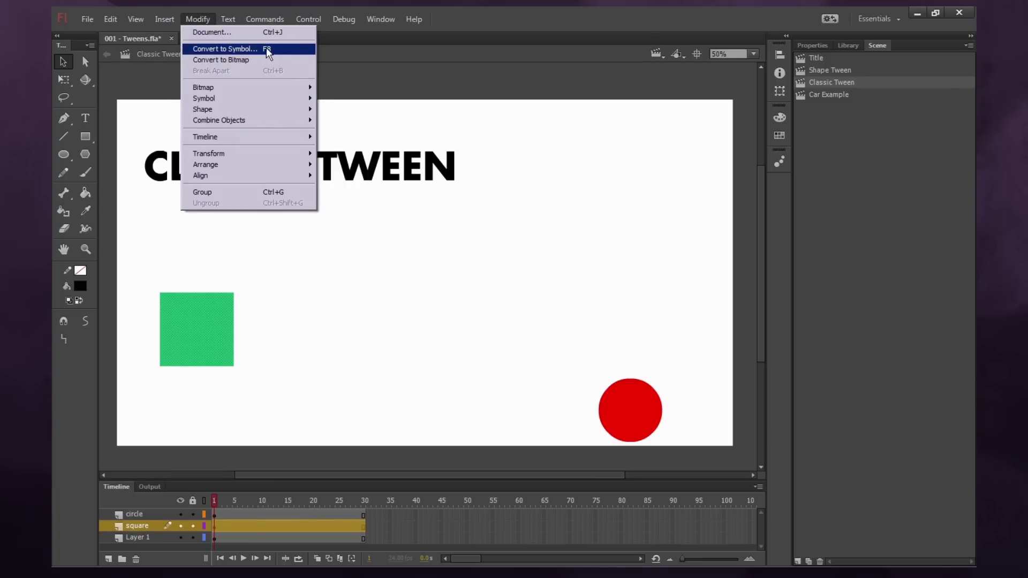
left_click(234, 48)
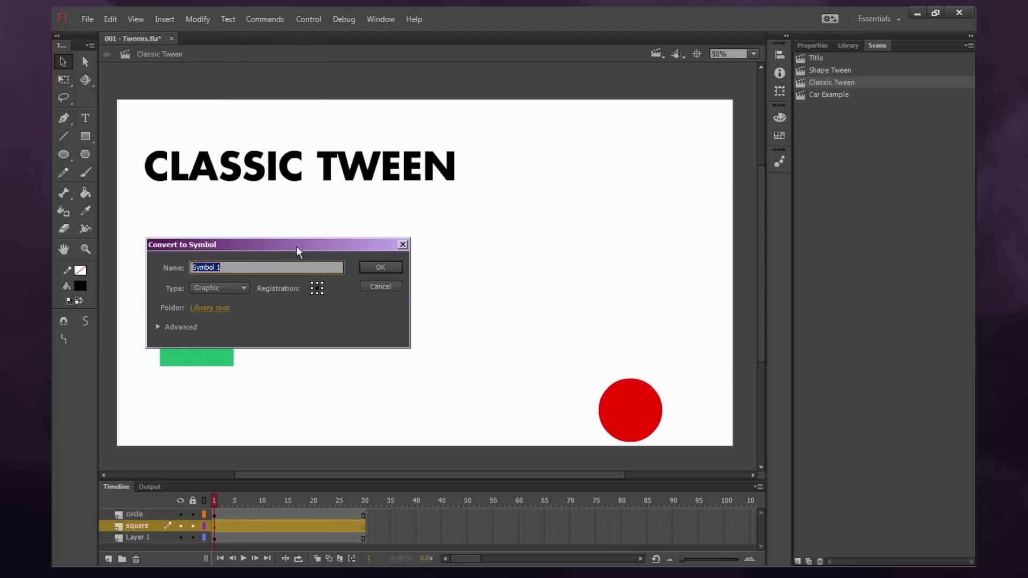
type("green square")
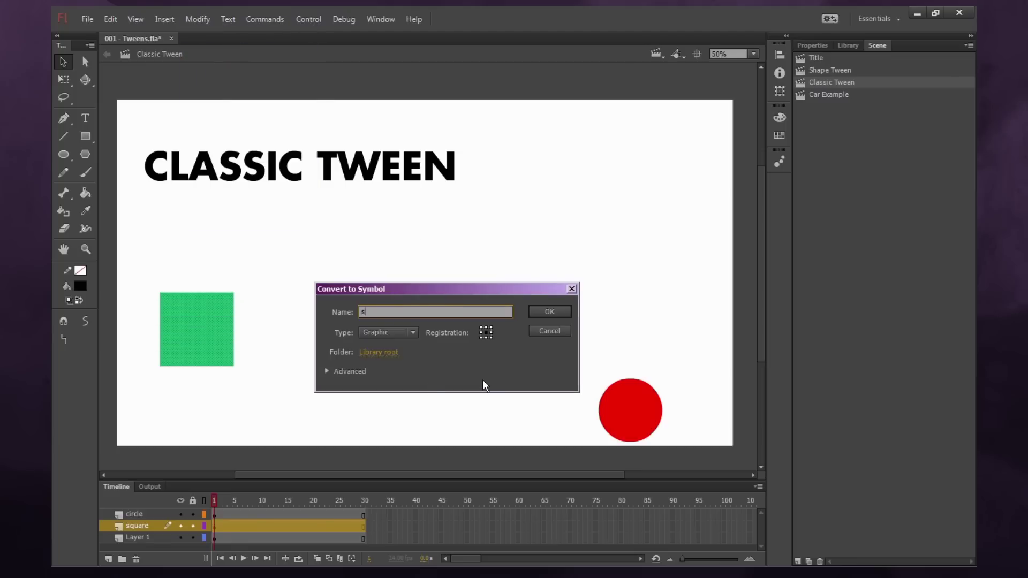
key("Return")
left_click(485, 386)
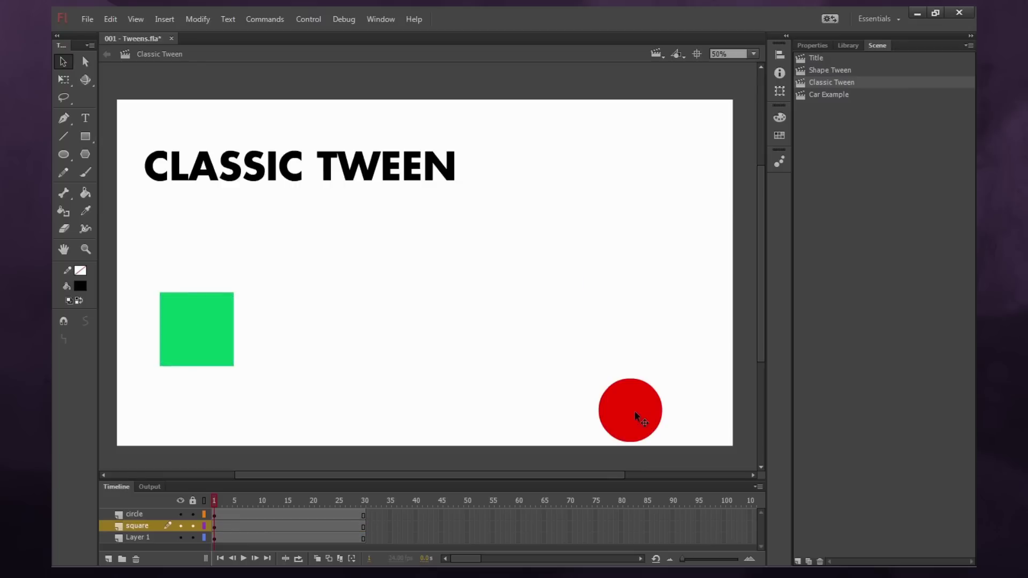
- Convert the red circle into a Graphic symbol named RedCircle with centre registration
left_click(629, 409)
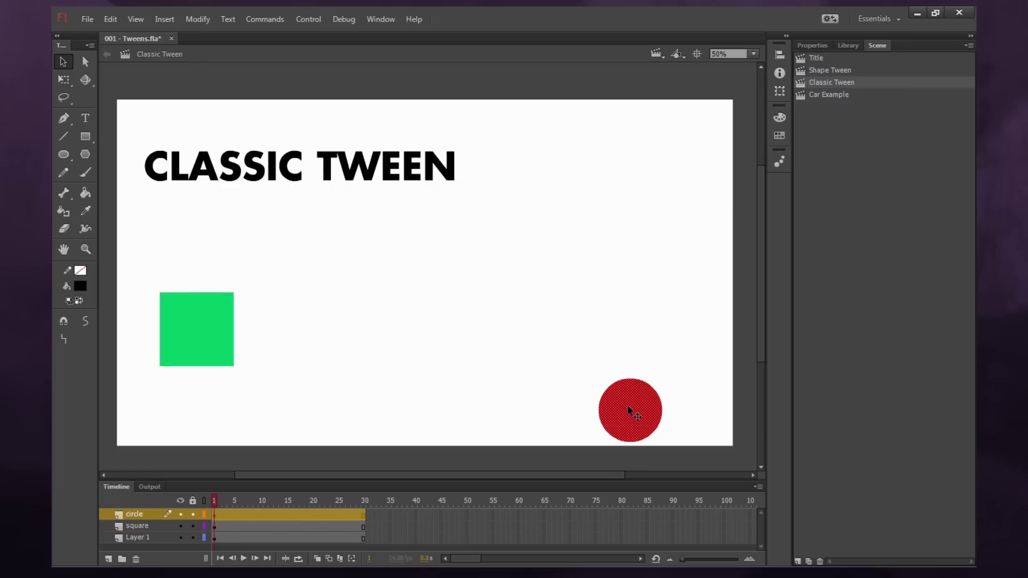
key("F8")
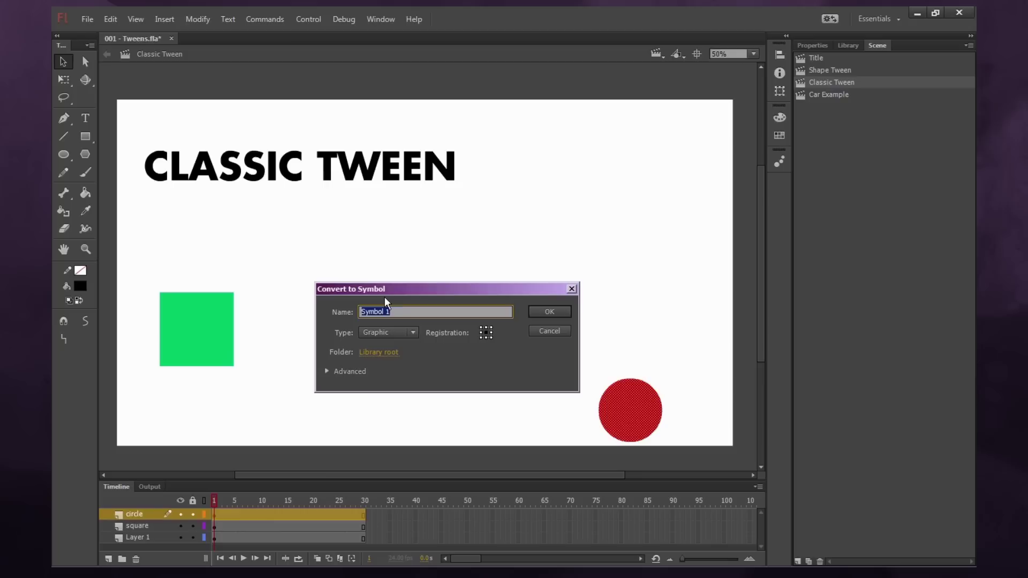
type("RedCircle")
key("Tab")
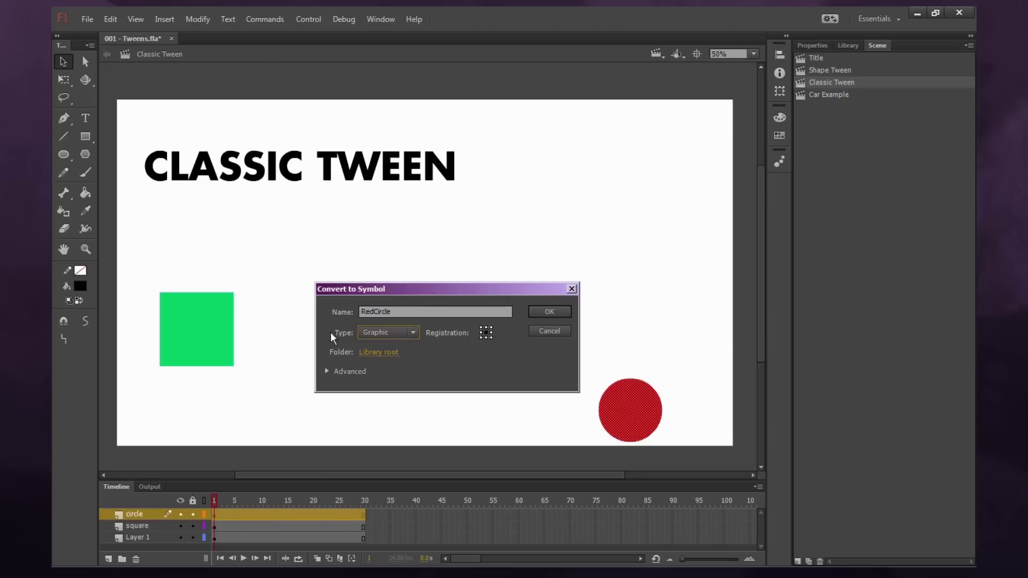
left_click(412, 332)
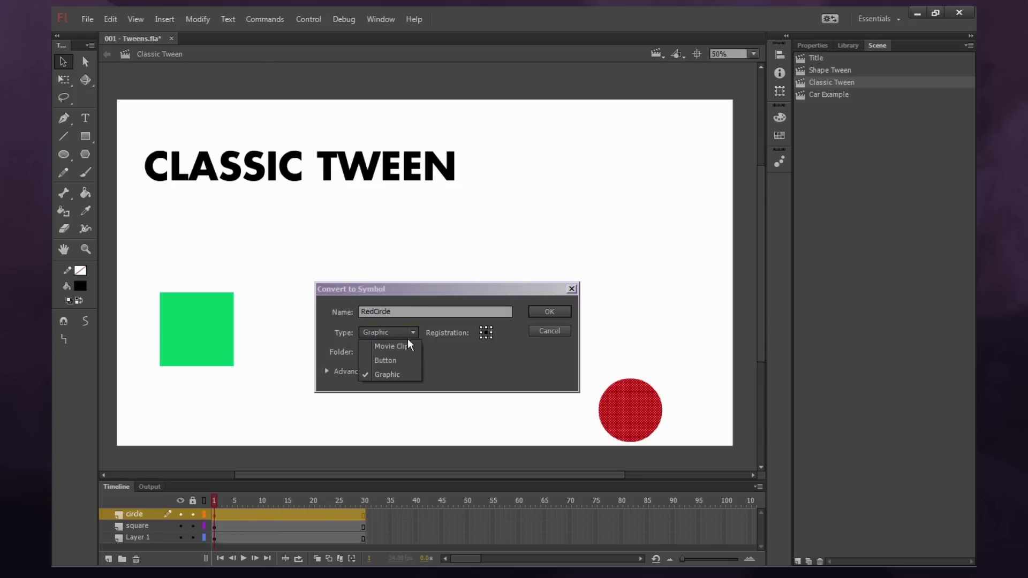
left_click(386, 375)
left_click(396, 333)
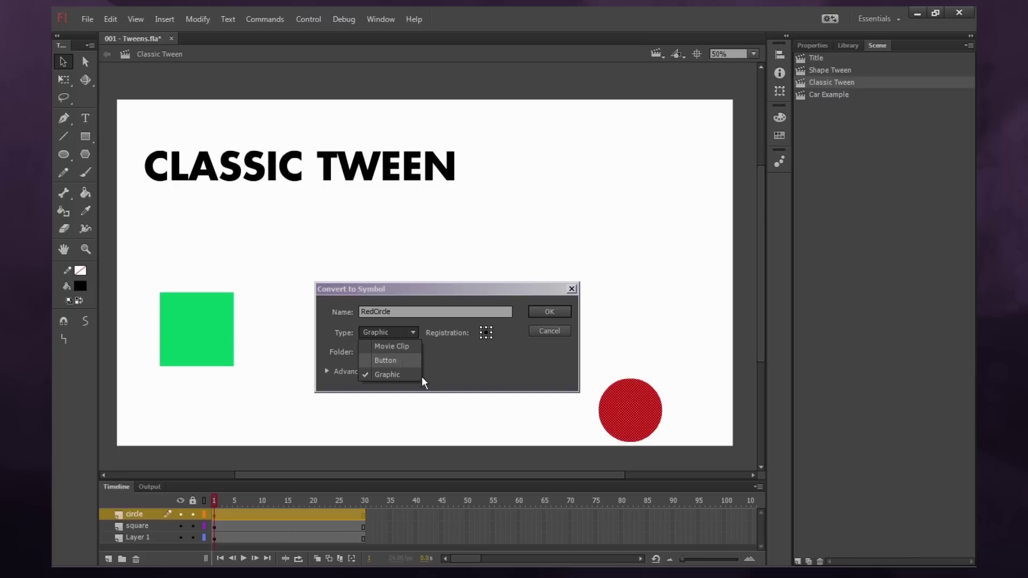
left_click(394, 373)
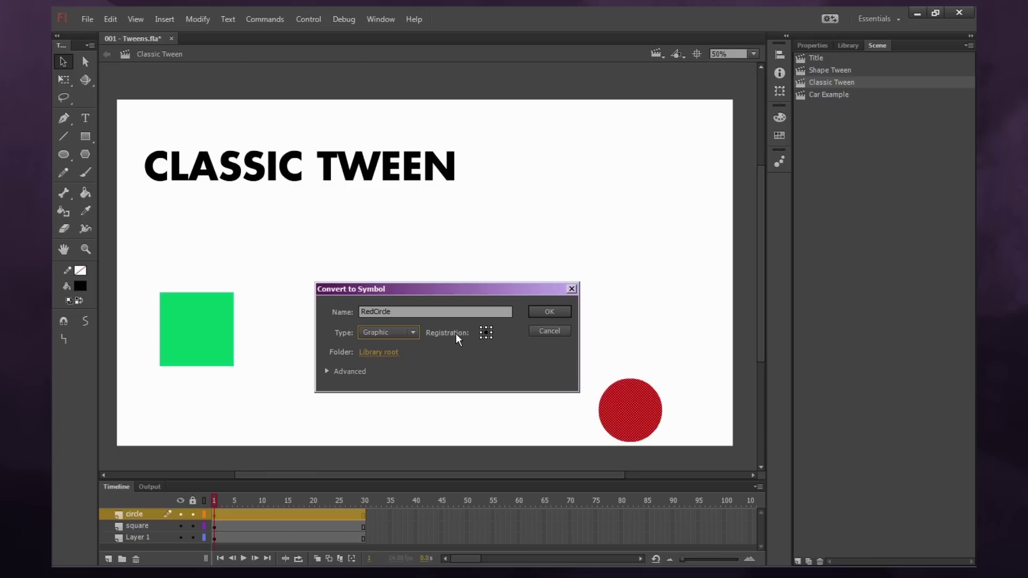
left_click(486, 333)
left_click(554, 310)
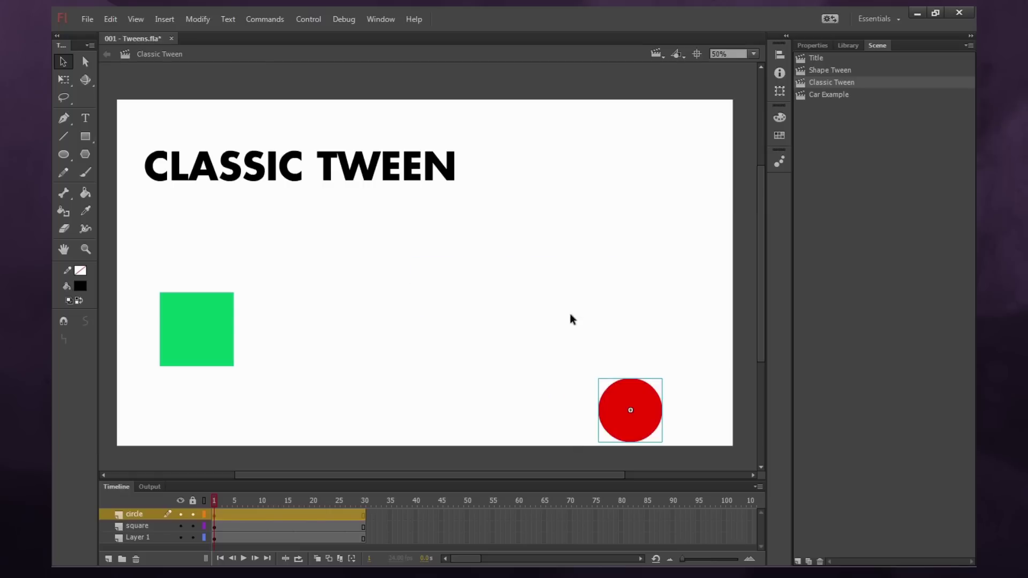
- Create a classic tween on the circle layer and insert a keyframe at frame 30
right_click(217, 516)
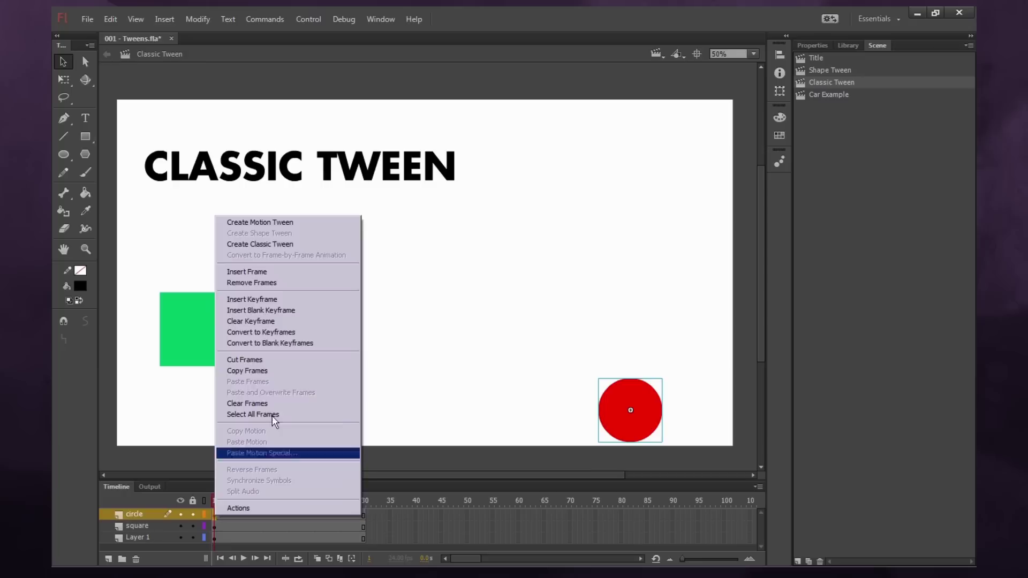
left_click(276, 244)
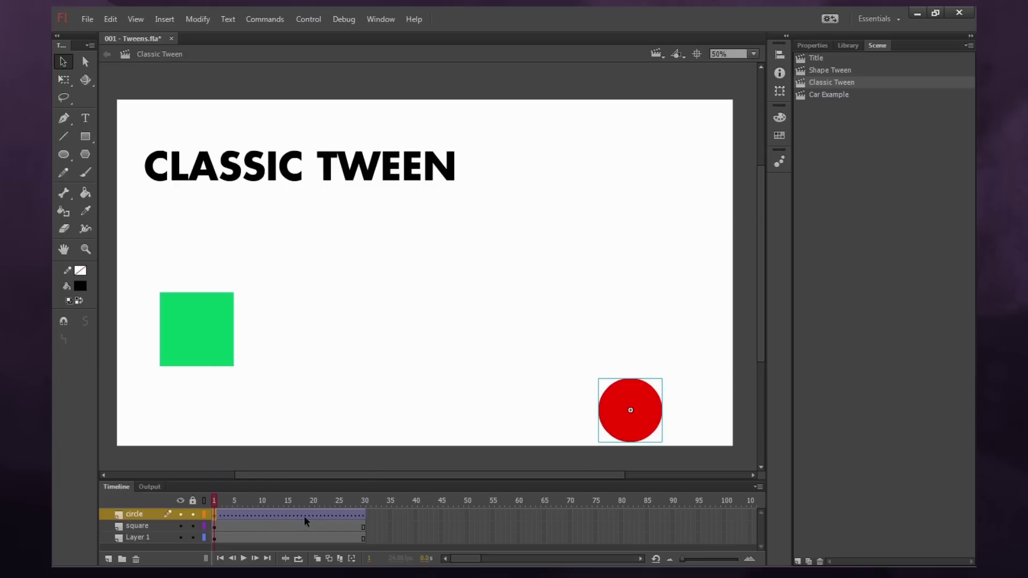
left_click(364, 515)
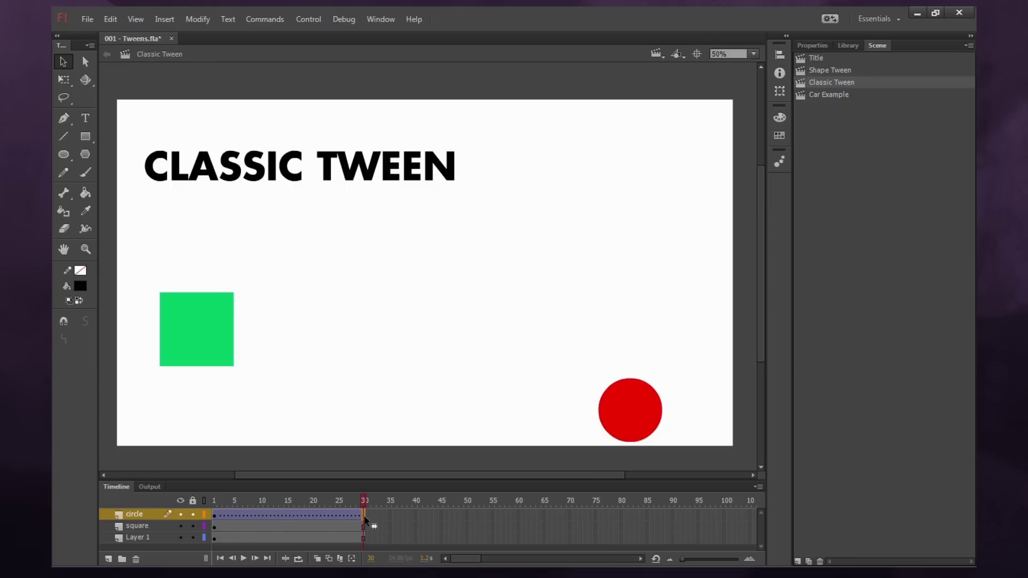
right_click(364, 515)
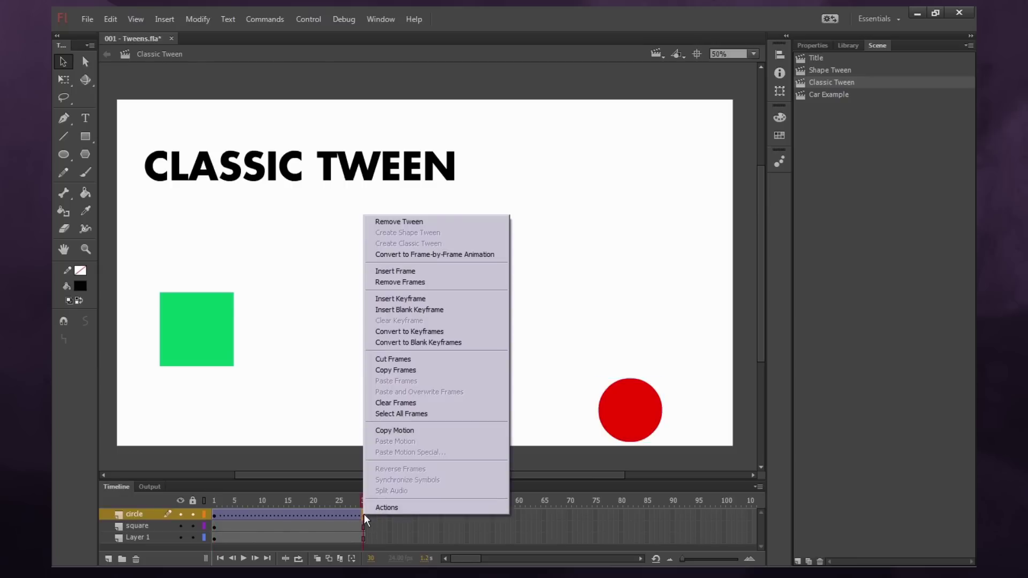
left_click(403, 299)
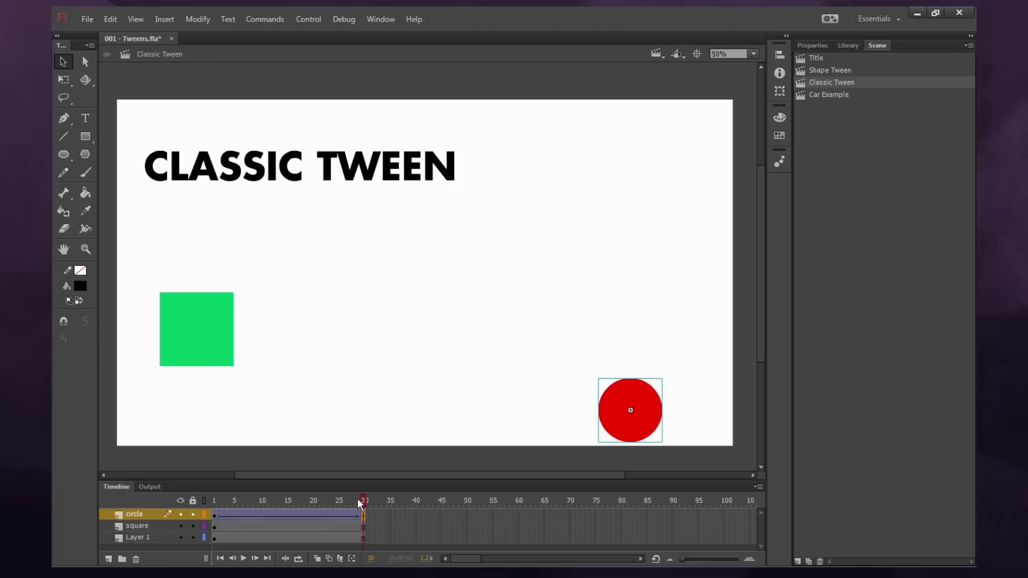
- Move the red circle at frame 30 to just below the title, then preview its tween back to frame 1
left_click_drag(360, 503, 204, 513)
left_click(364, 515)
left_click_drag(651, 432, 251, 254)
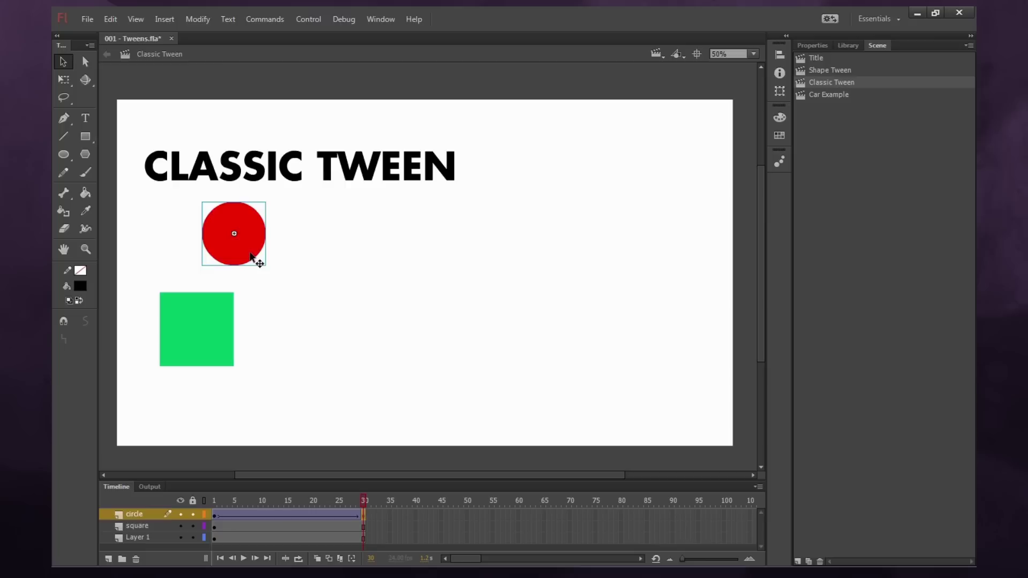
left_click_drag(215, 503, 217, 526)
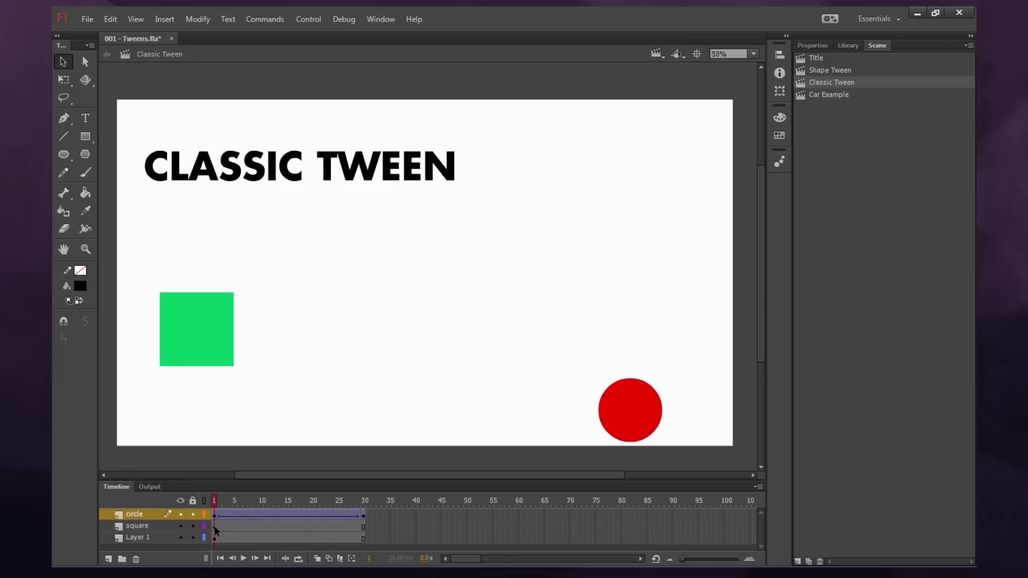
- Create a classic tween on the square layer and insert a keyframe at frame 30
left_click(214, 338)
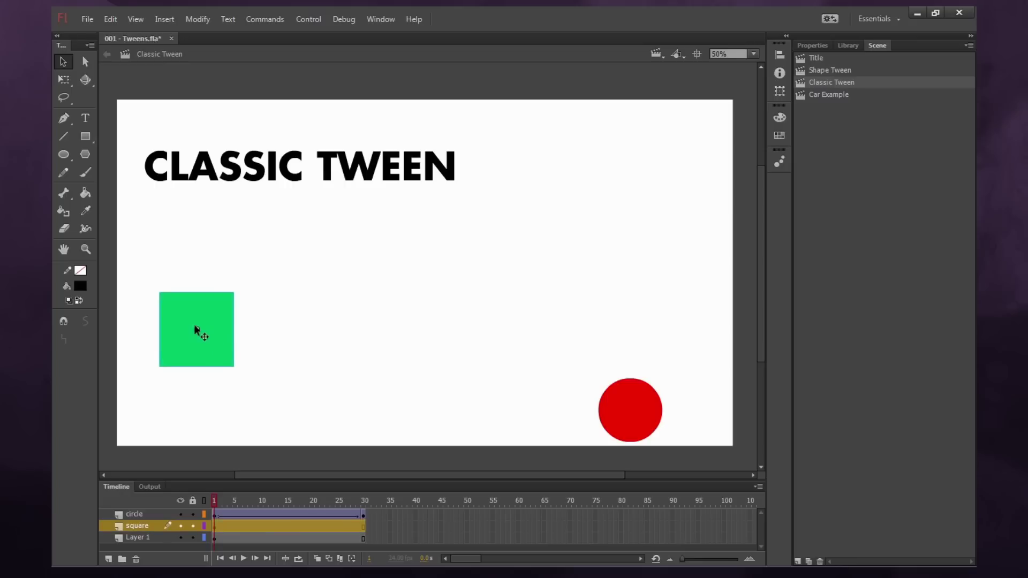
right_click(214, 527)
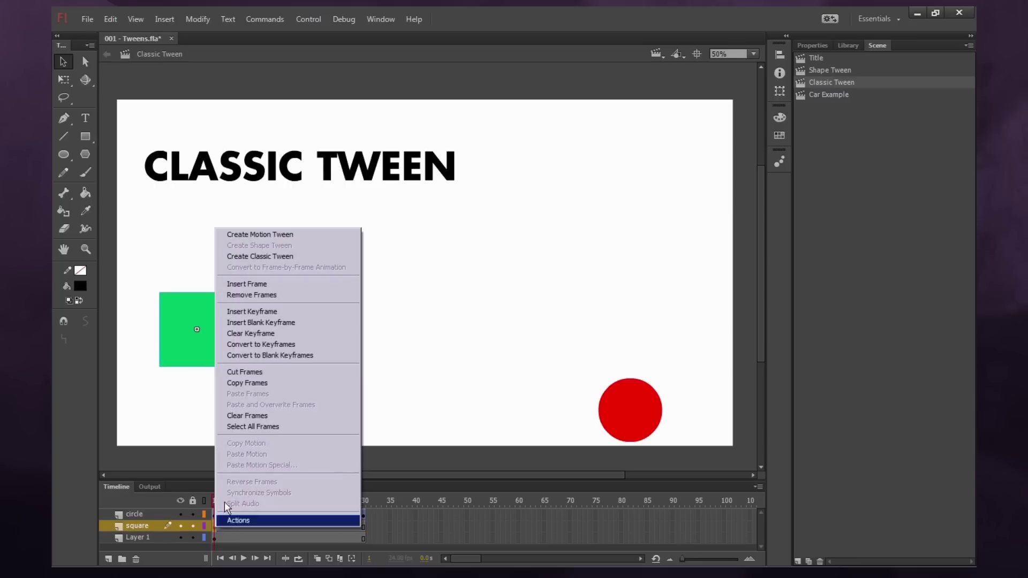
left_click(276, 257)
left_click(364, 526)
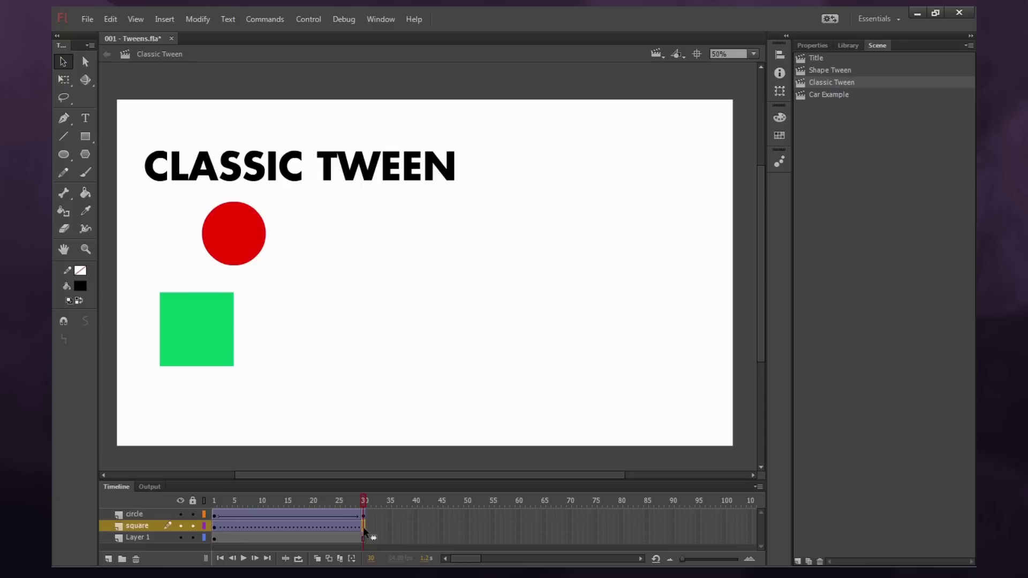
key("F6")
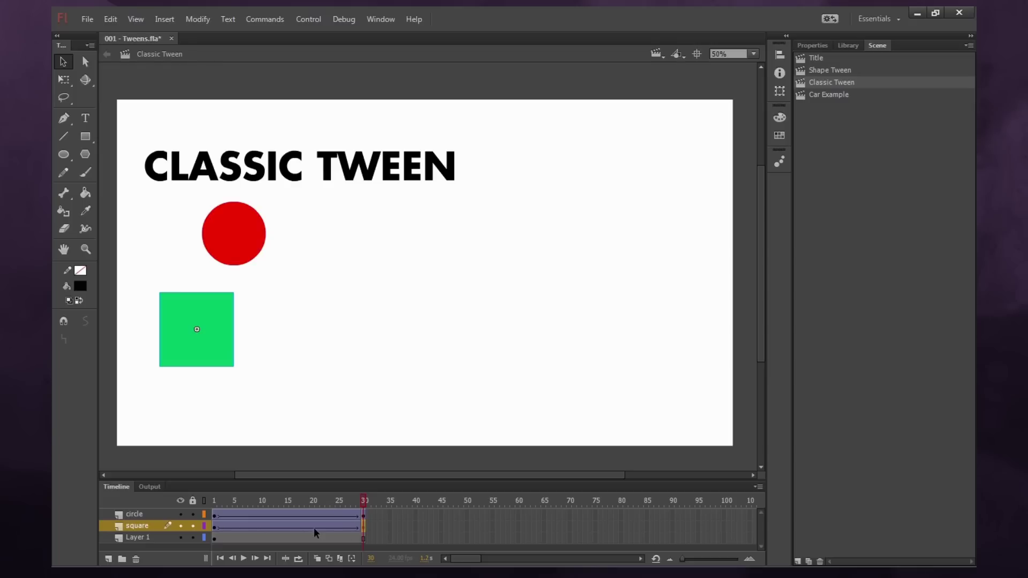
- At frame 30, move the green square across to the stage's upper-right area and rotate, squash and skew it into a slanted parallelogram
left_click_drag(226, 350, 590, 258)
left_click_drag(364, 504, 393, 509)
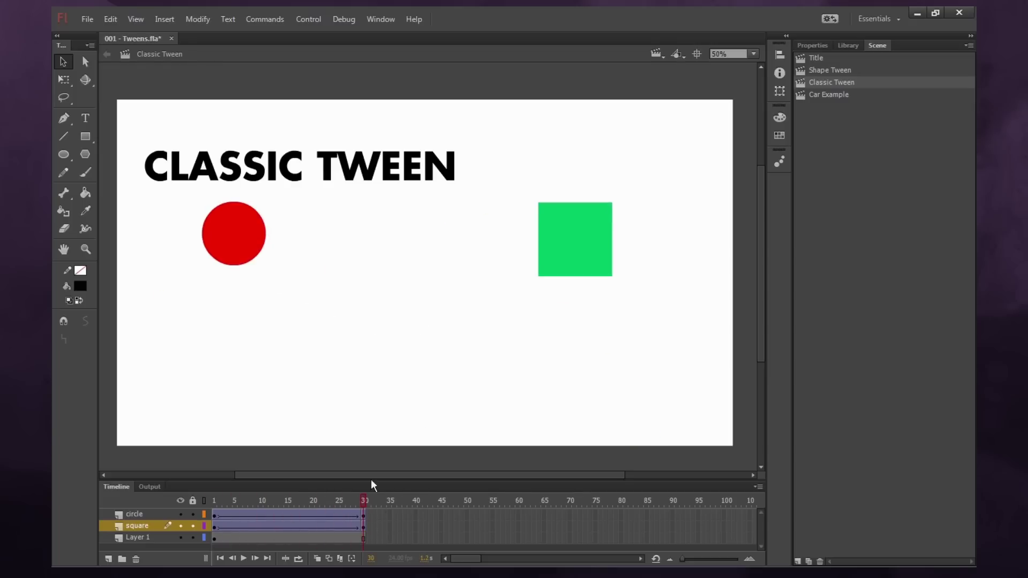
left_click(578, 242)
key("q")
left_click_drag(614, 278, 684, 242)
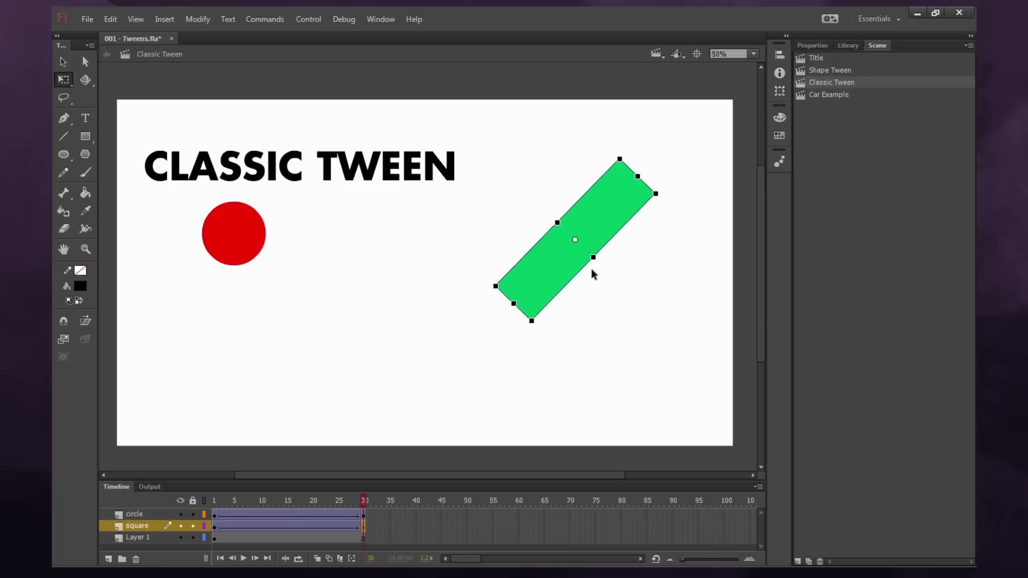
left_click_drag(616, 236, 652, 197)
left_click(633, 306)
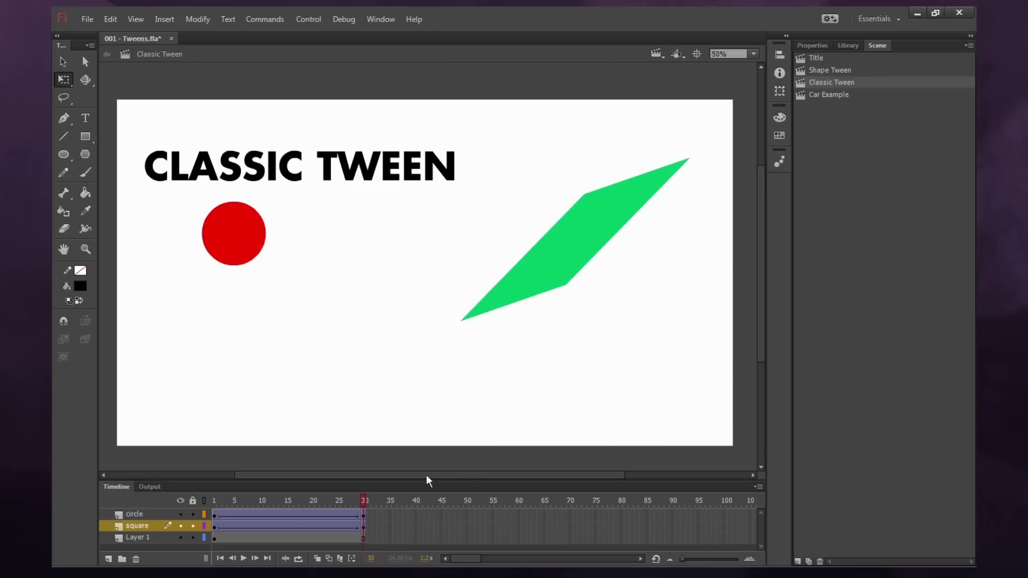
left_click_drag(363, 499, 208, 527)
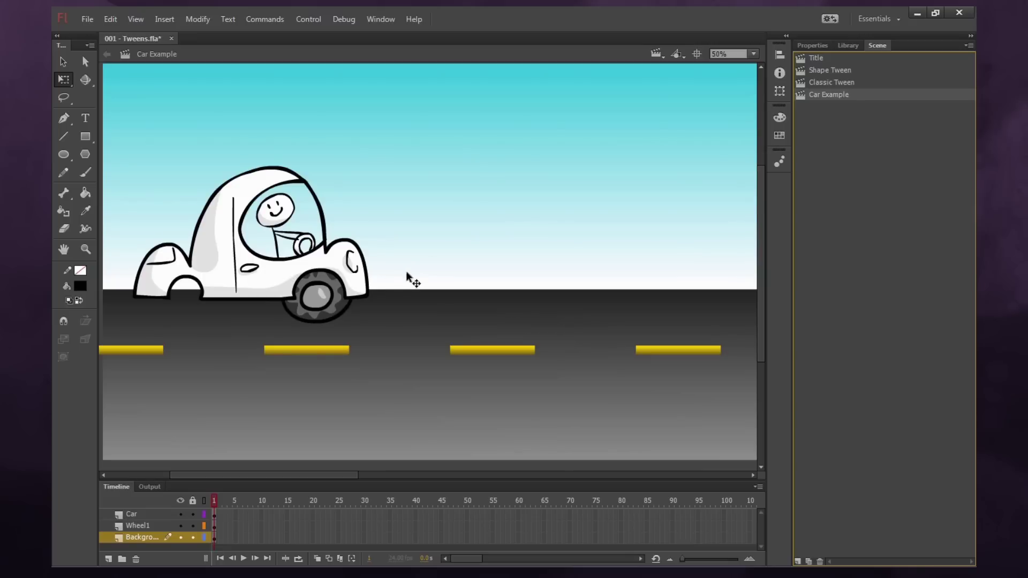
- In the Car Example scene, try pulling the car body's unconverted outline outwards at the roof and windscreen
left_click_drag(434, 272, 483, 292)
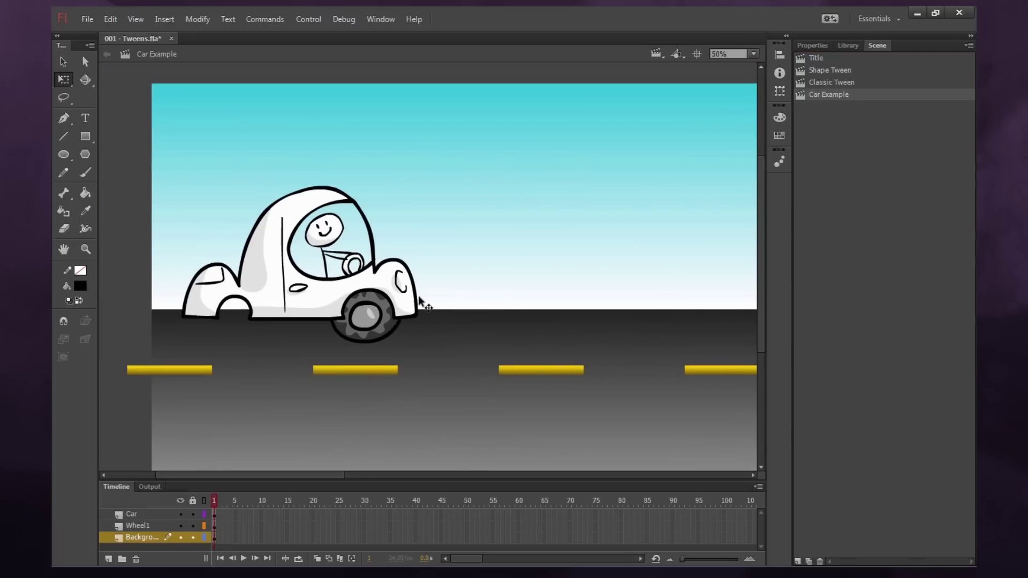
left_click(301, 218)
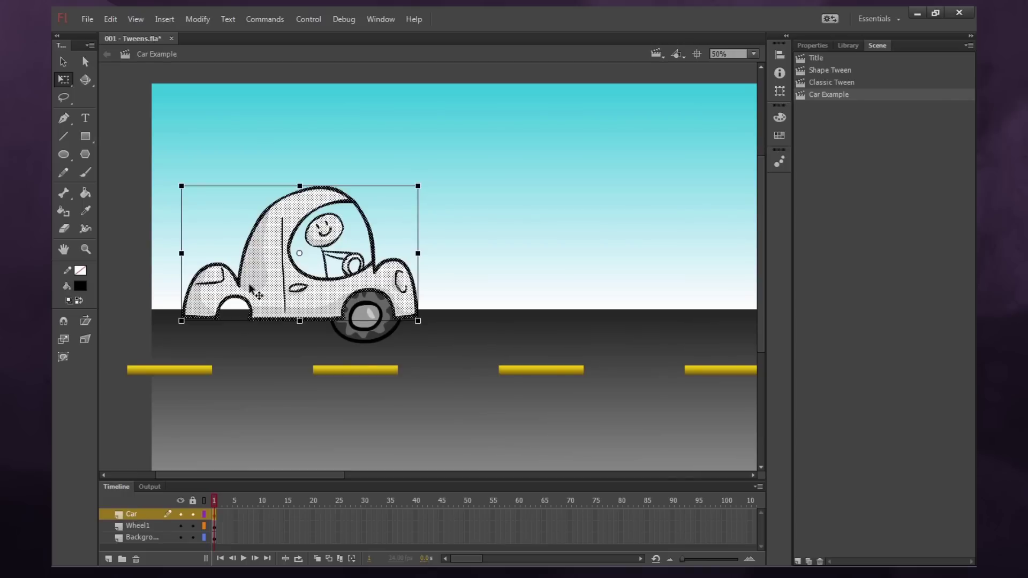
left_click(175, 269)
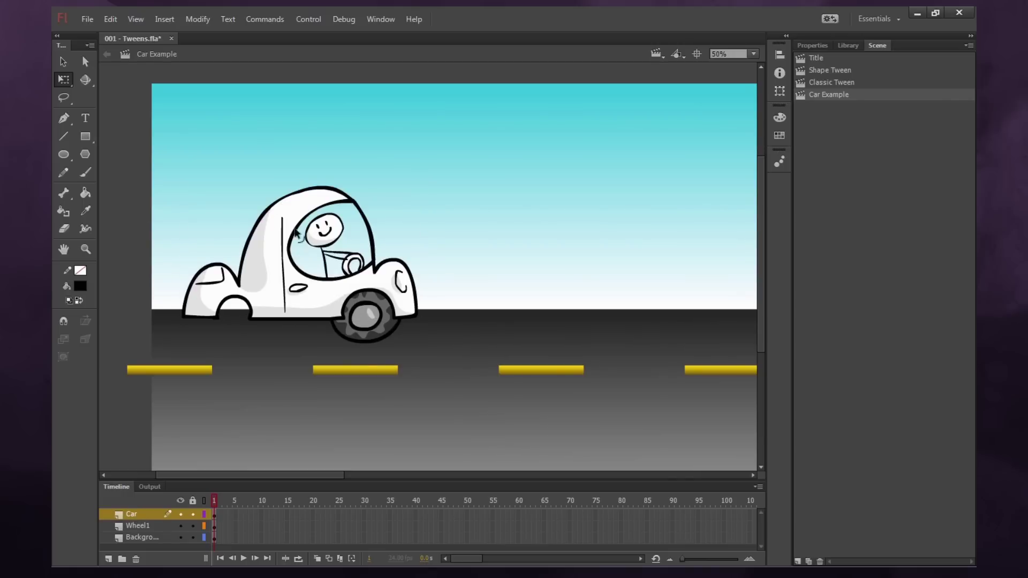
left_click_drag(268, 206, 227, 121)
left_click_drag(364, 212, 400, 182)
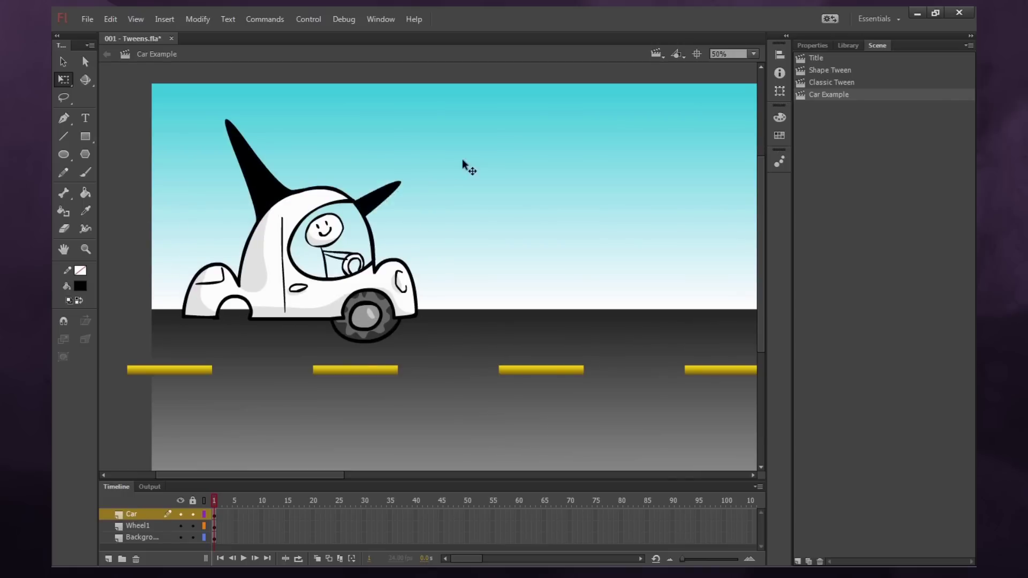
- Examine the wheel and the artwork on the Car and Wheel1 layers at frame 1
left_click(373, 314)
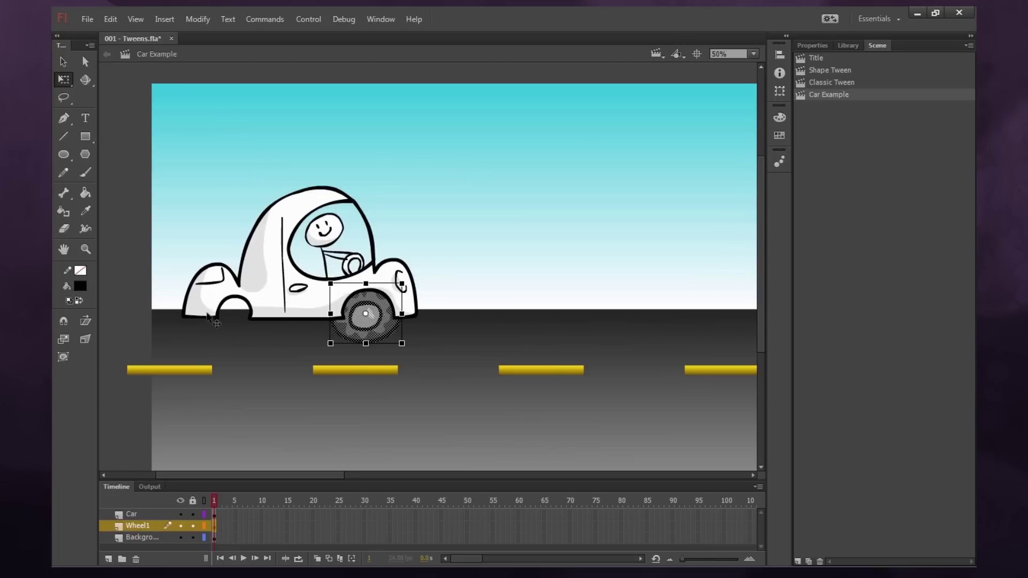
left_click(139, 317)
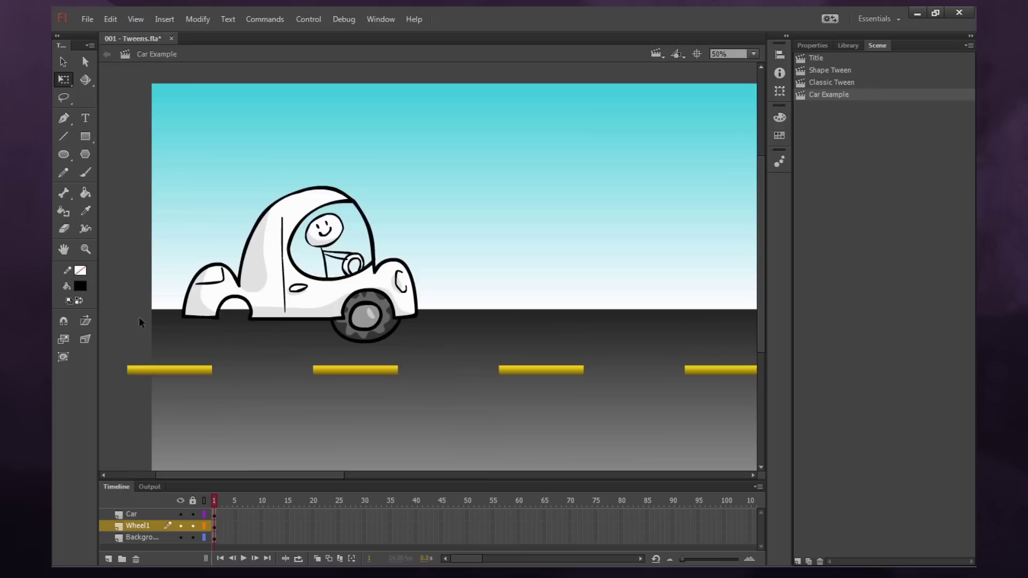
left_click(214, 514)
left_click(214, 526)
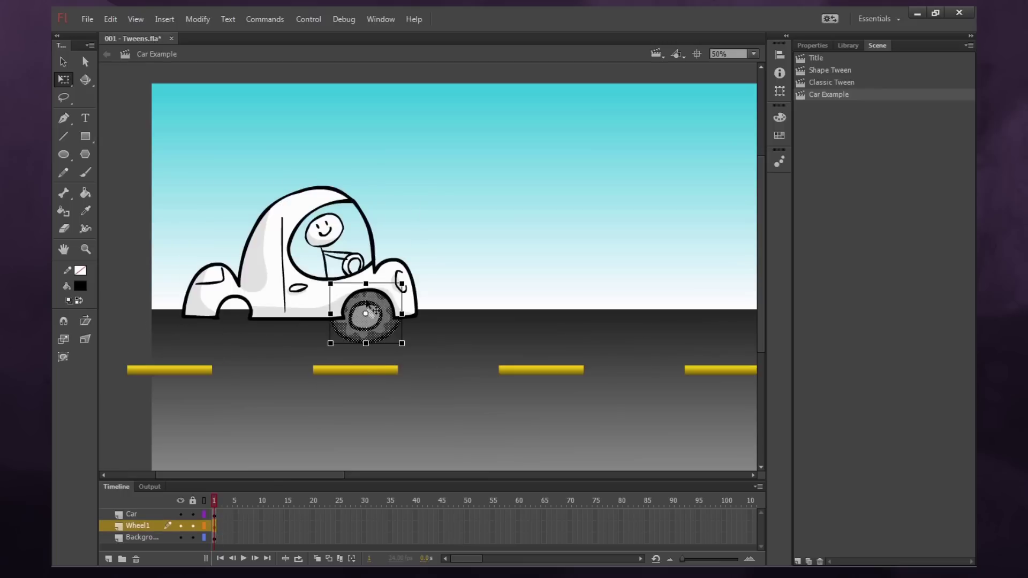
- Open the Classic Tween scene and move the red circle from the circle layer onto the square layer at frame 1, keeping its position
left_click(806, 83)
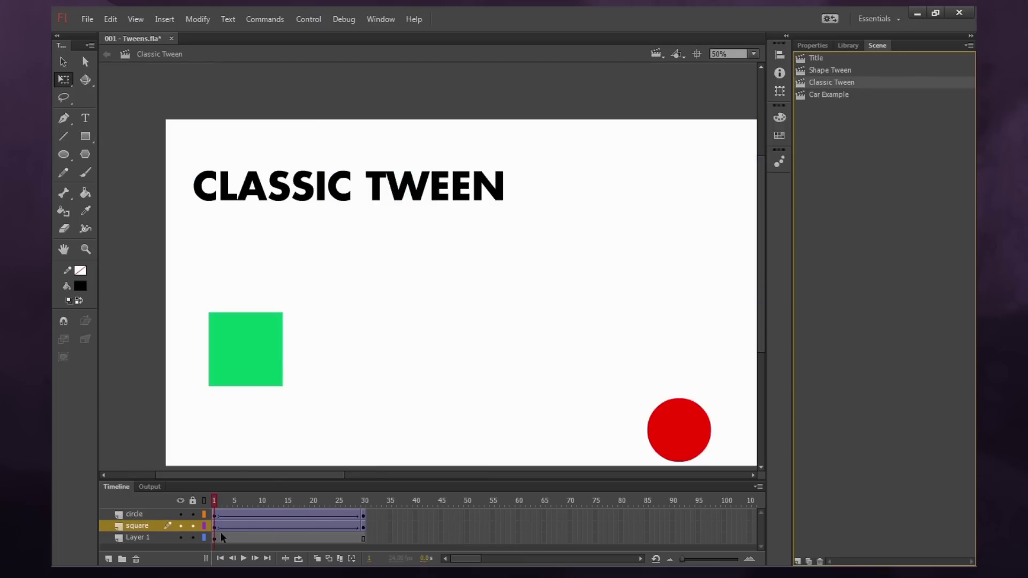
left_click(219, 514)
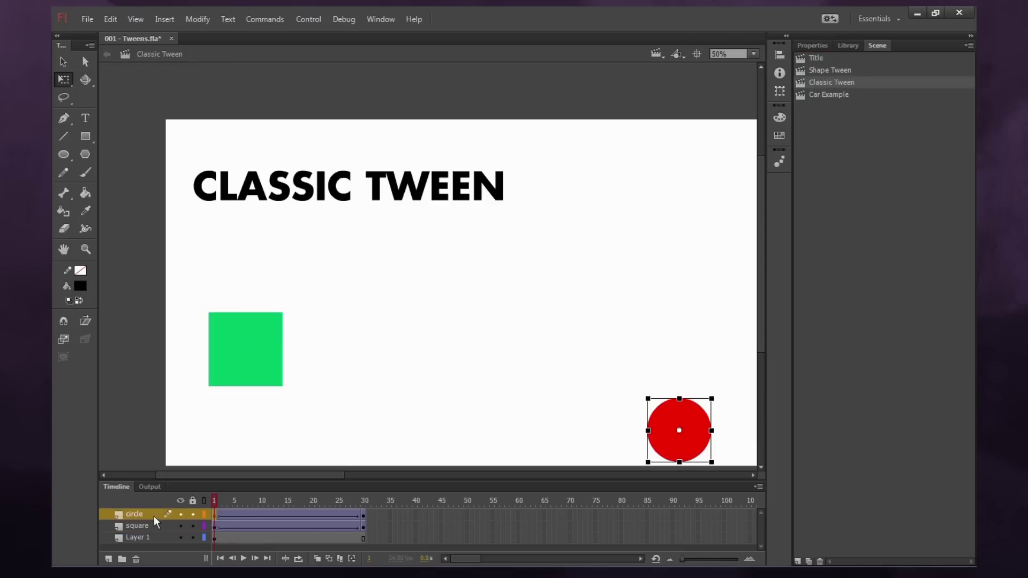
left_click(139, 526)
mouse_move(214, 502)
left_mouse_down()
mouse_move(230, 512)
mouse_move(368, 510)
mouse_move(214, 506)
left_mouse_up()
left_click(682, 428)
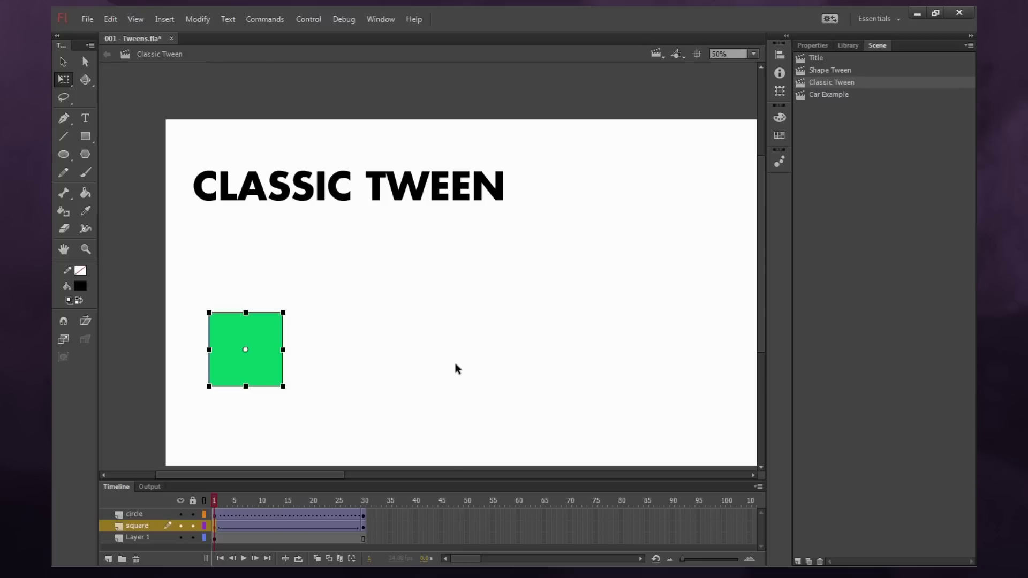
key("ctrl+z")
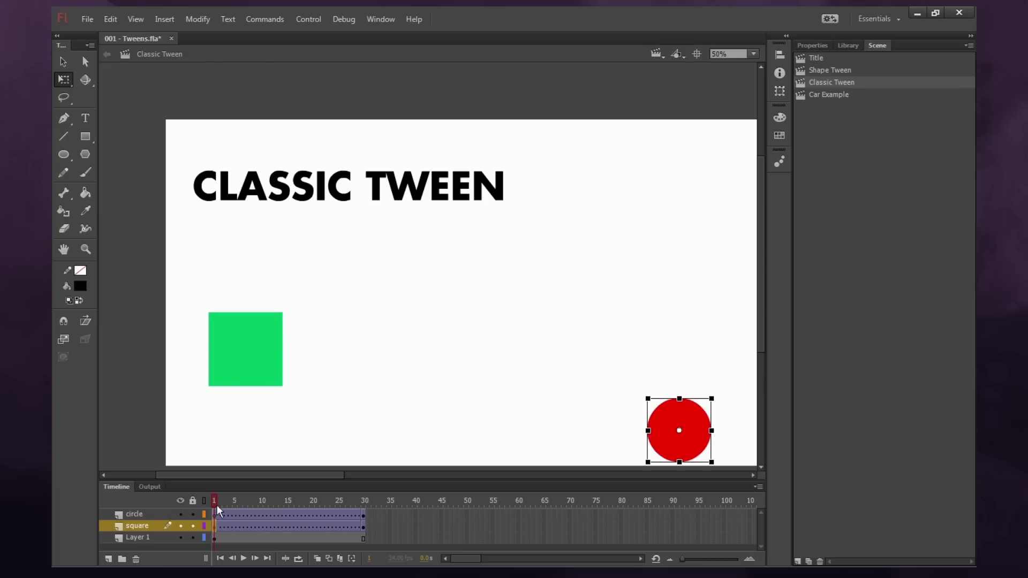
mouse_move(217, 505)
left_mouse_down()
mouse_move(361, 506)
mouse_move(199, 504)
mouse_move(410, 483)
mouse_move(205, 505)
mouse_move(214, 505)
left_mouse_up()
key("ctrl+minus")
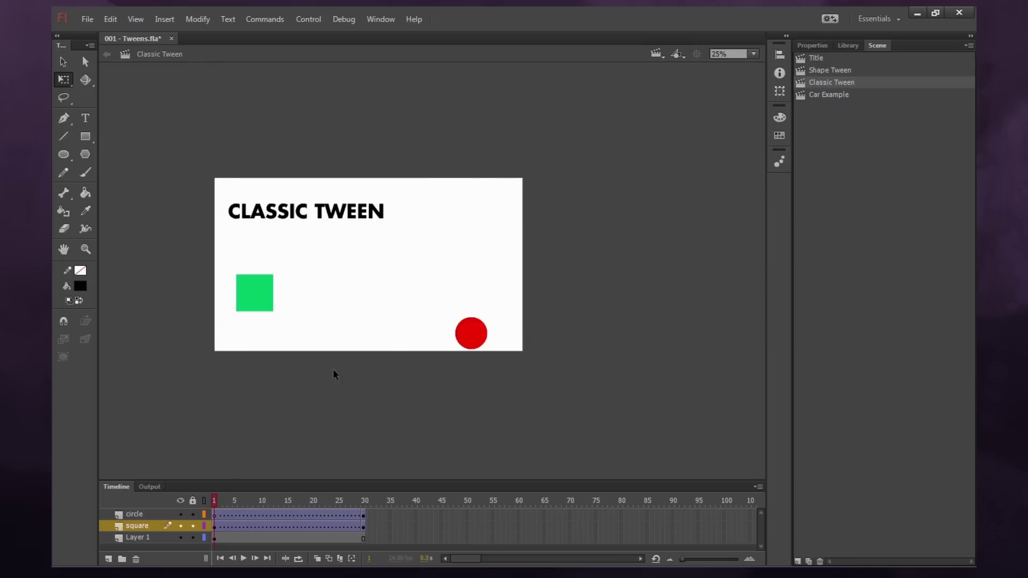
key("ctrl+equal")
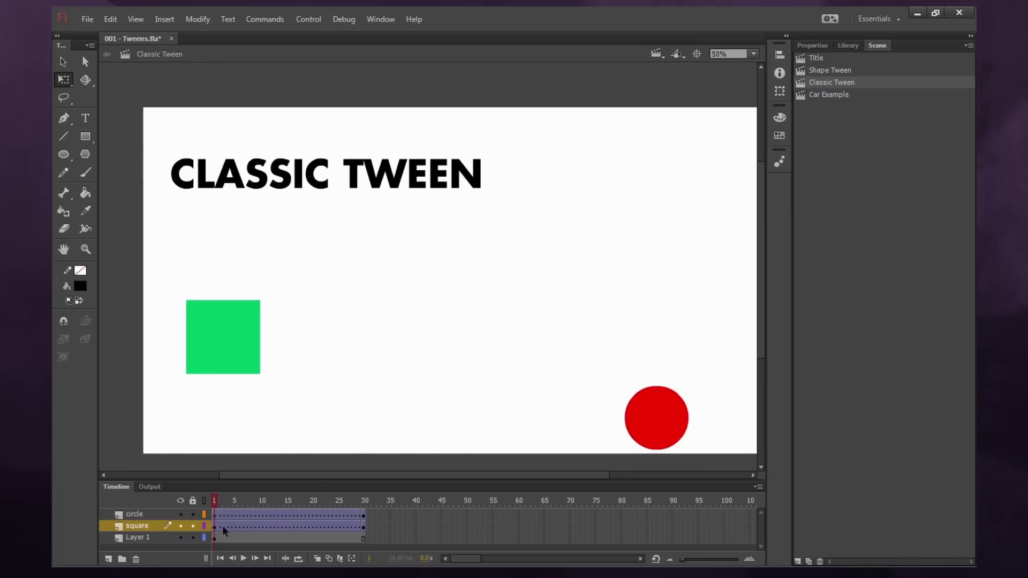
- Open the Car Example scene and convert the car body into a Graphic symbol named Car
left_click(819, 96)
left_click(215, 517)
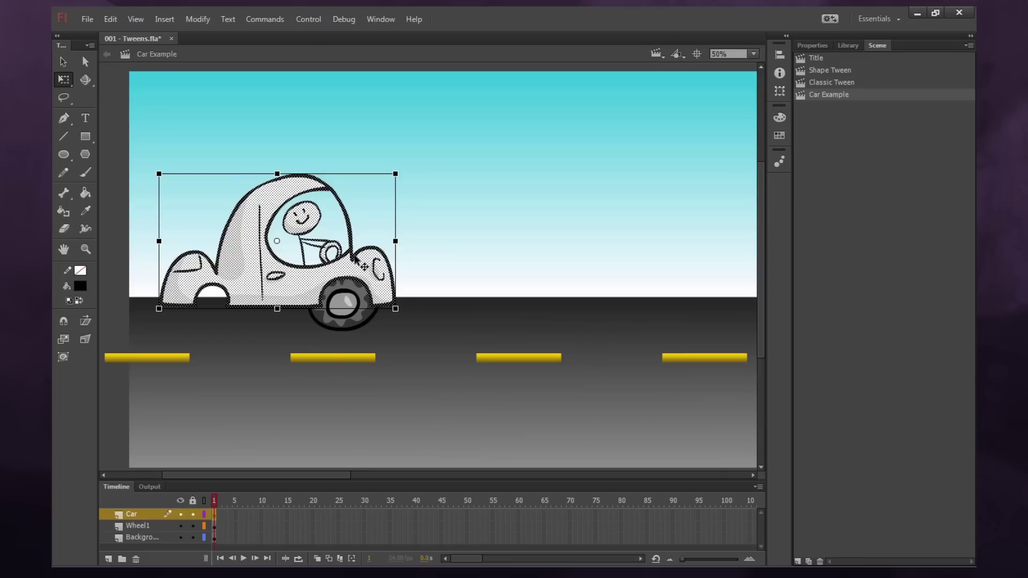
key("F8")
type("Car")
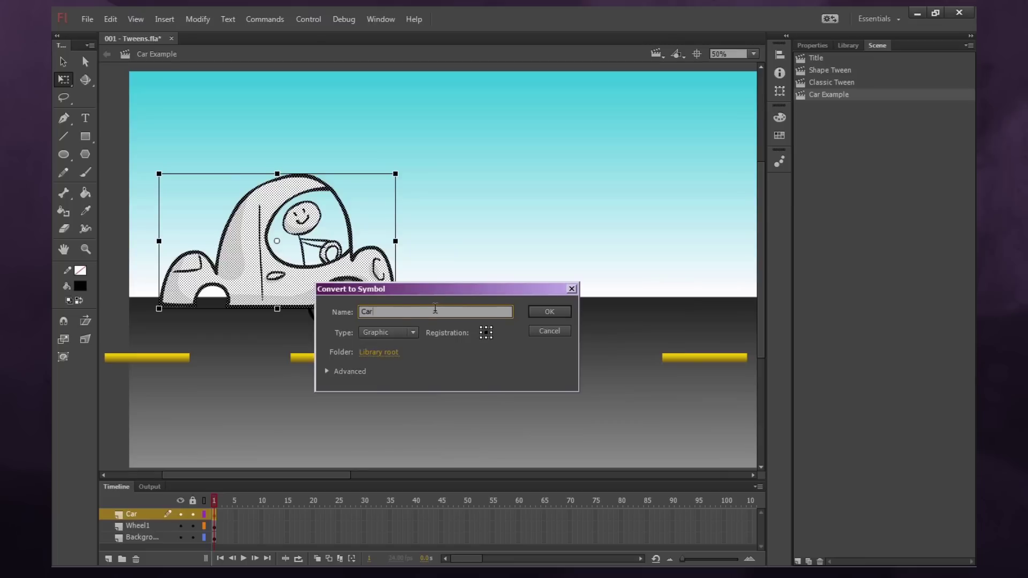
key("Return")
- Convert the artwork on the Wheel1 layer into a Graphic symbol named Wheel and deselect it
left_click(214, 525)
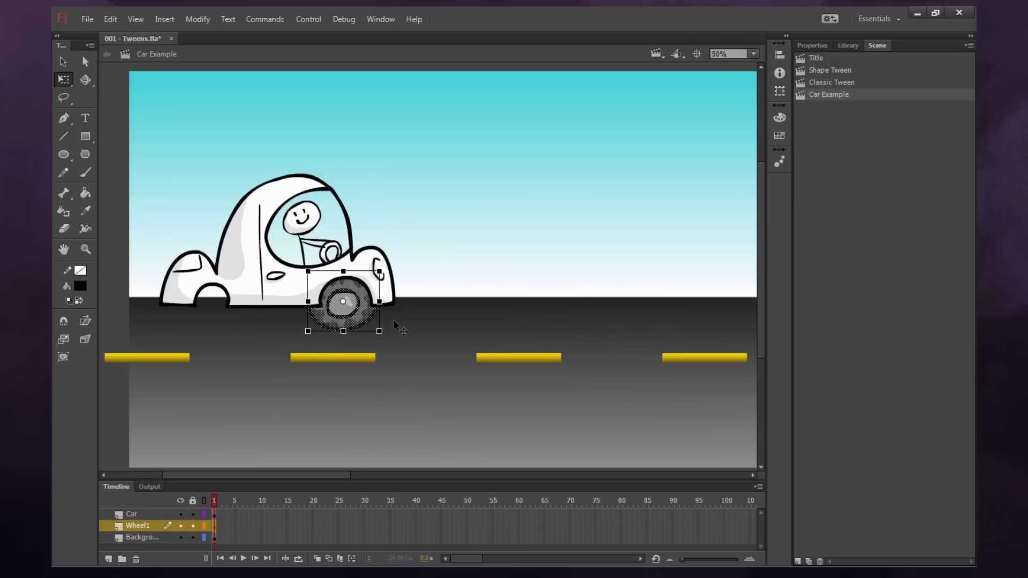
key("F8")
type("Wheel")
left_click_drag(476, 287, 574, 290)
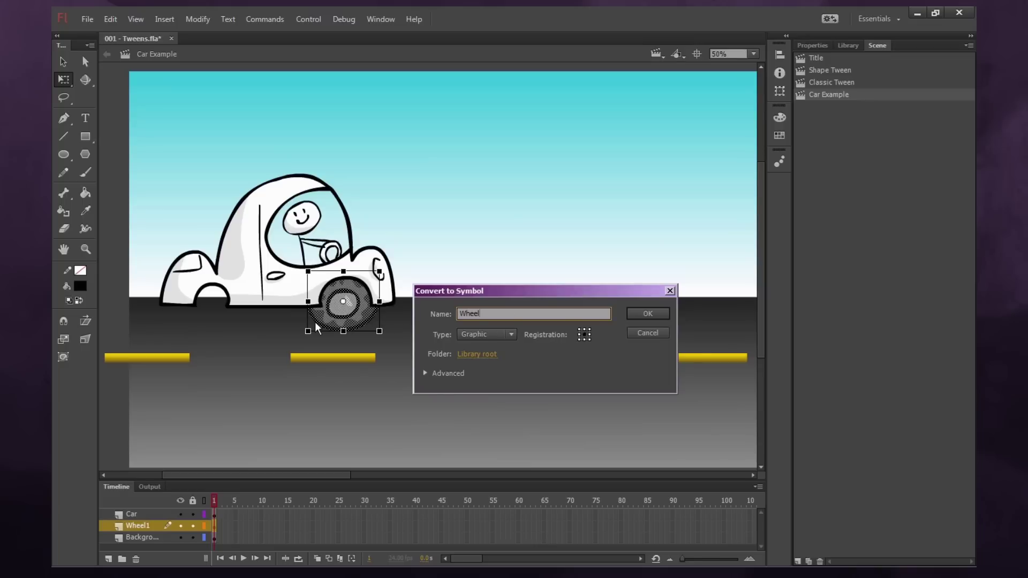
left_click(648, 313)
left_click(658, 322)
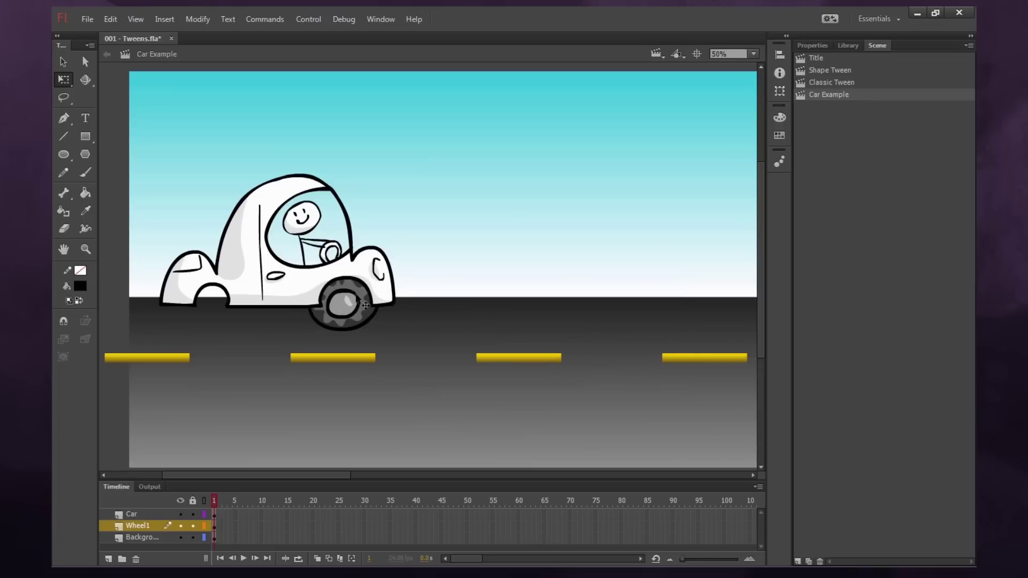
- Copy the wheel onto a new layer above Wheel1 and position the copy under the car's rear wheel arch
left_click(347, 304)
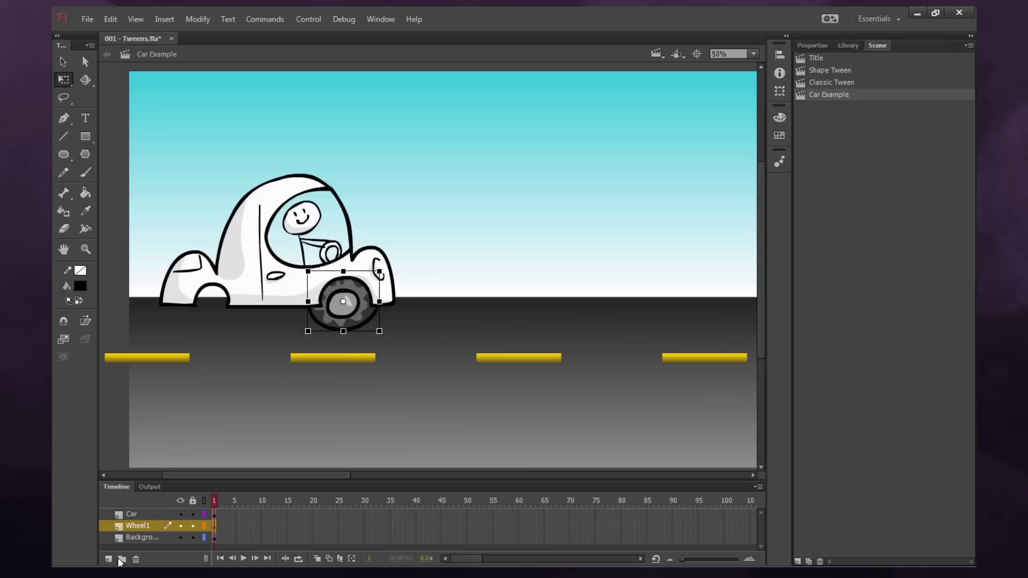
left_click(109, 559)
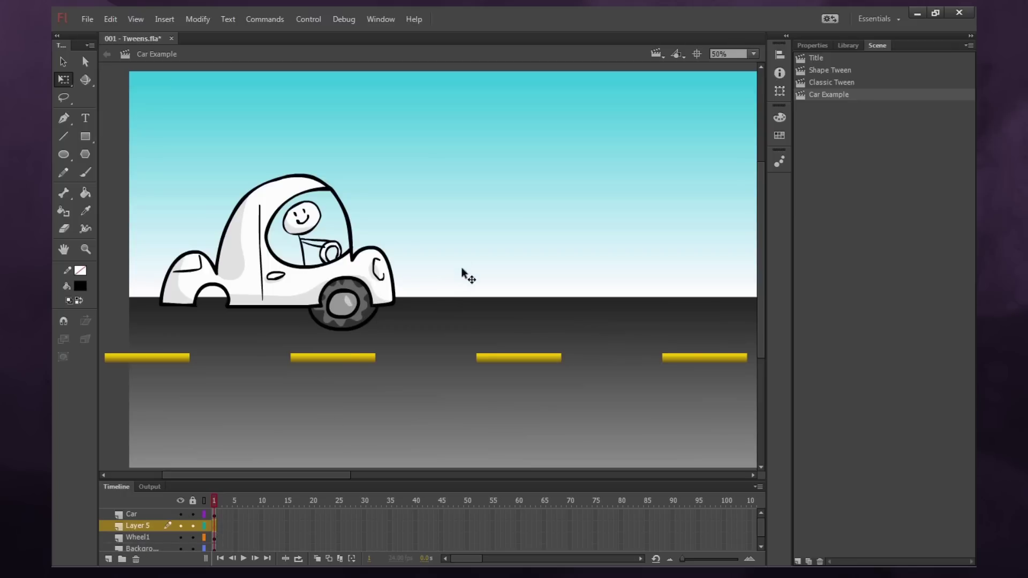
key("ctrl+v")
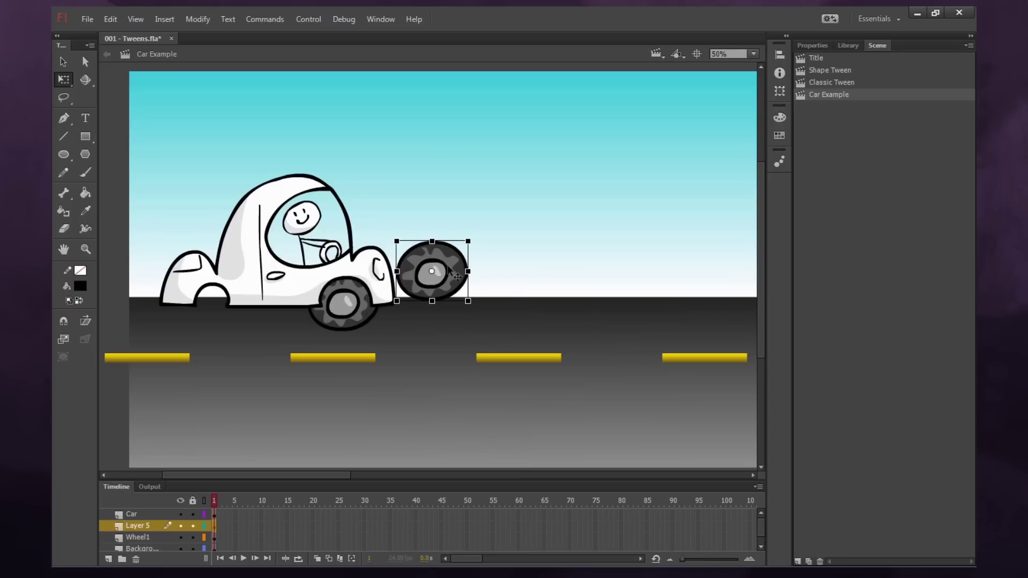
left_click_drag(448, 270, 227, 296)
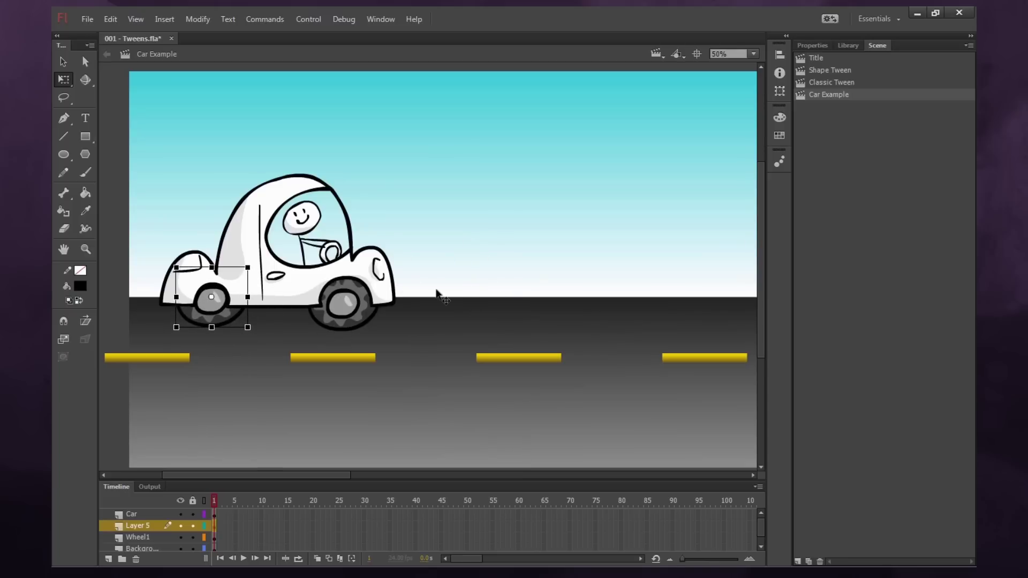
- Zoom the stage out to 25%, show all layers as outlines and deselect the car
left_click(163, 514)
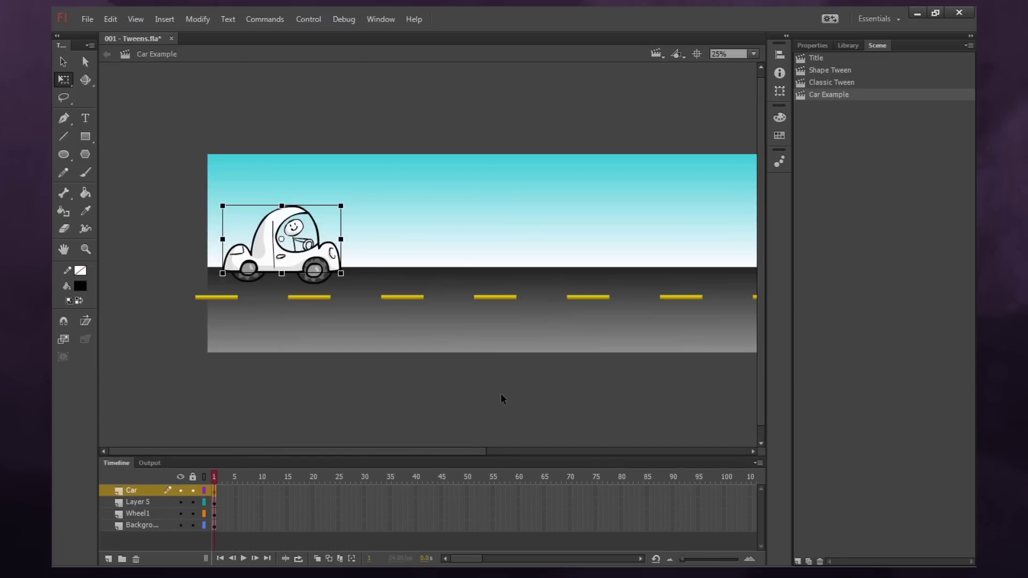
left_click(204, 477)
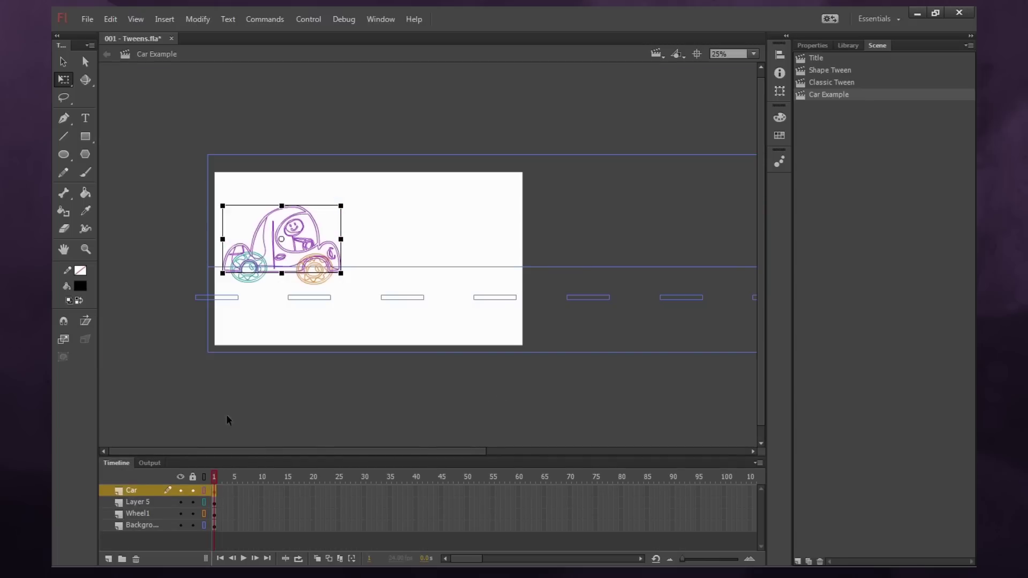
left_click(285, 393)
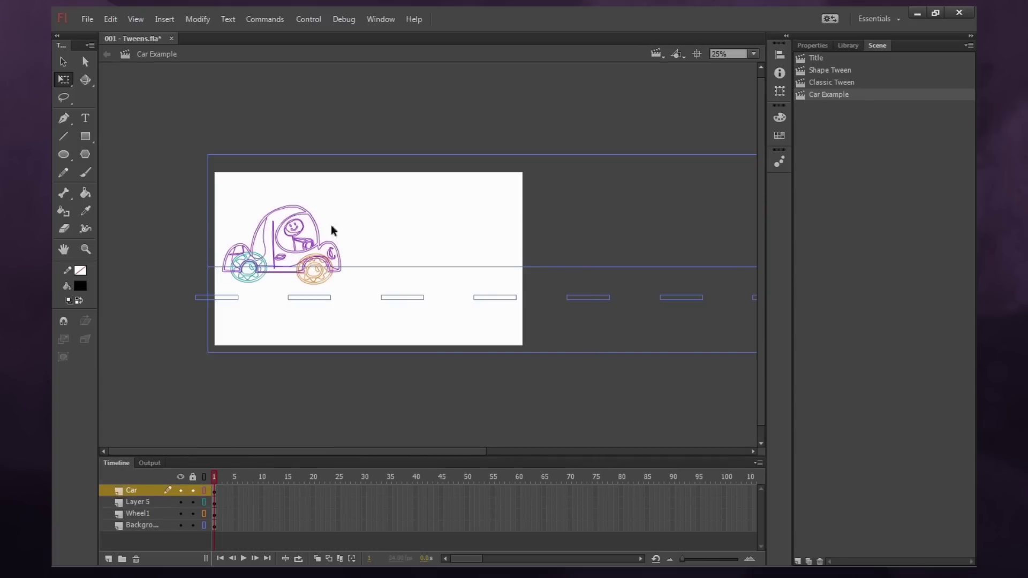
- Insert keyframes at frame 60 on the Car, Layer 5, Wheel1 and Background layers
key("space")
left_click_drag(653, 365, 505, 376)
scroll(504, 376, "left", 10)
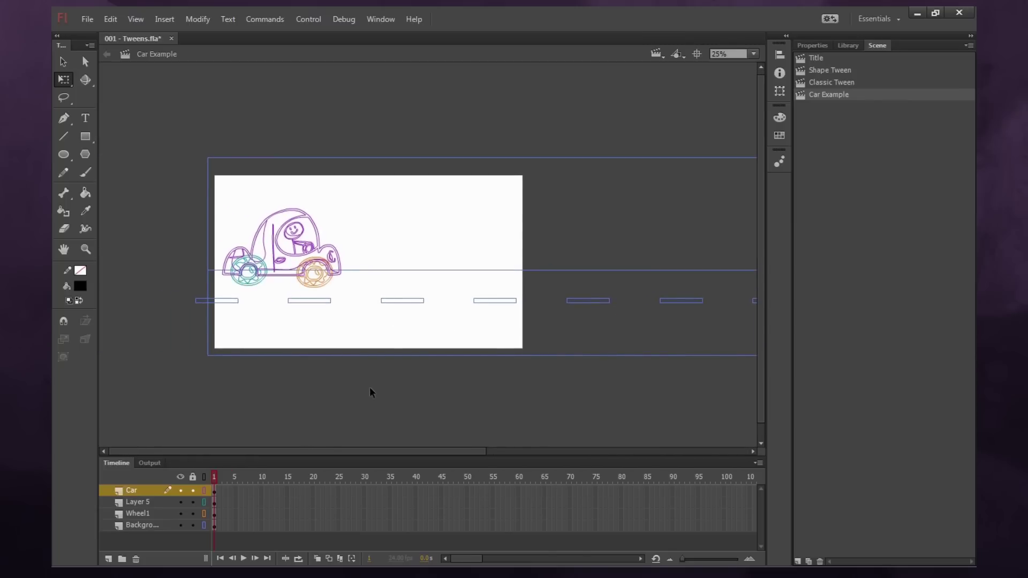
left_click(215, 514)
left_click(214, 504)
left_click(215, 492)
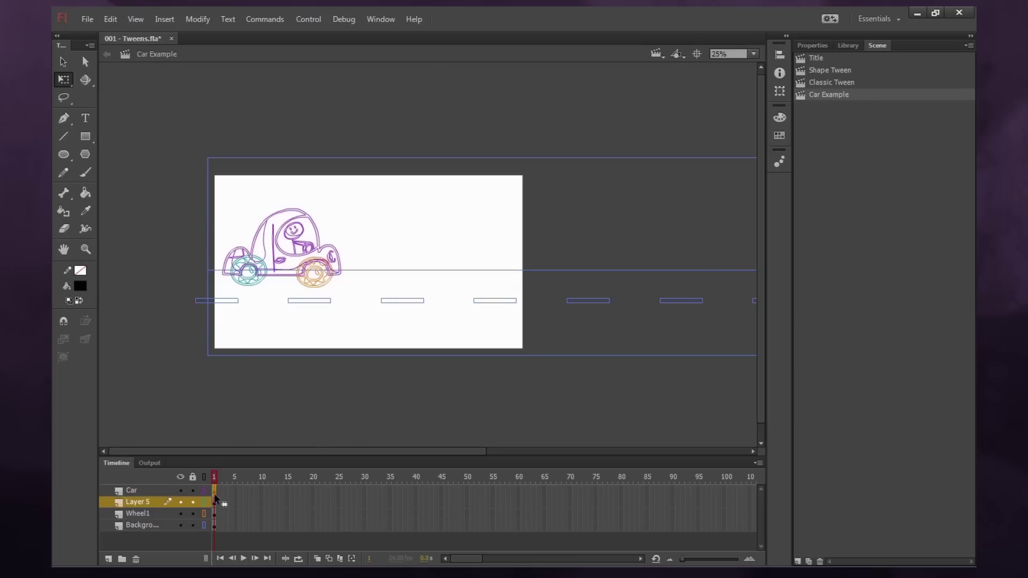
left_click(215, 526)
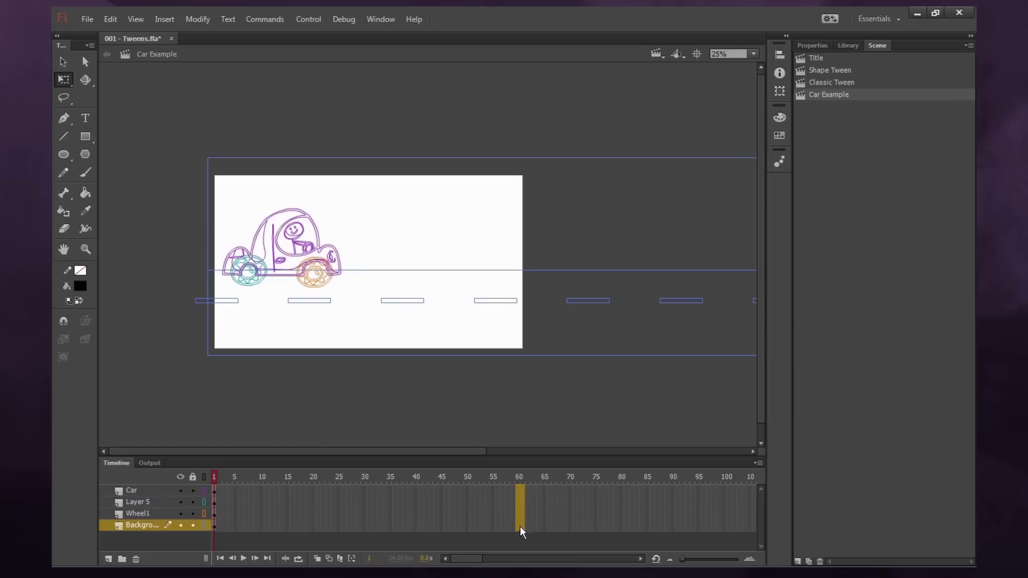
right_click(514, 496)
left_click(564, 277)
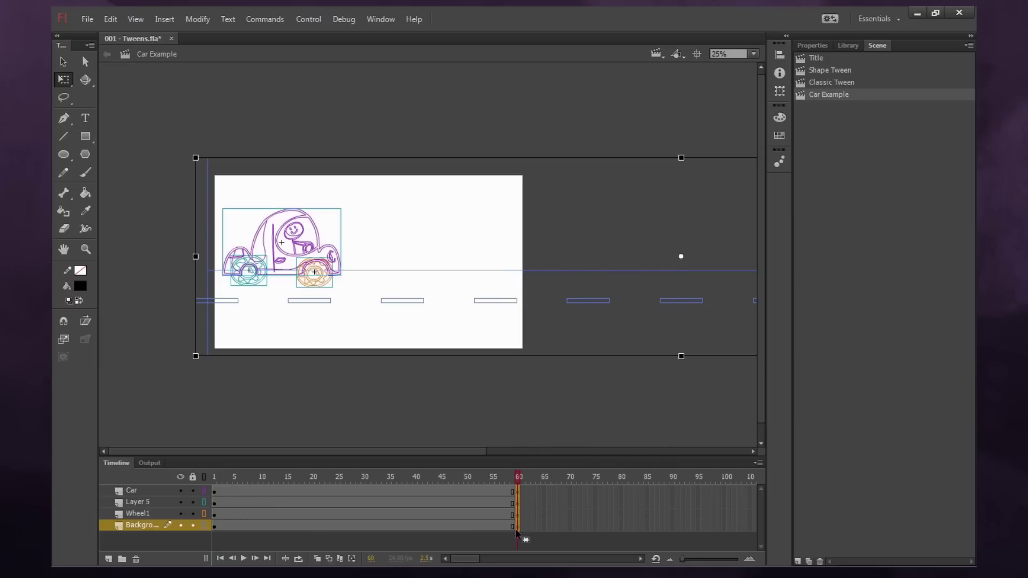
- Create classic tweens between frames 1 and 60 on all four layers
left_click_drag(447, 490, 447, 528)
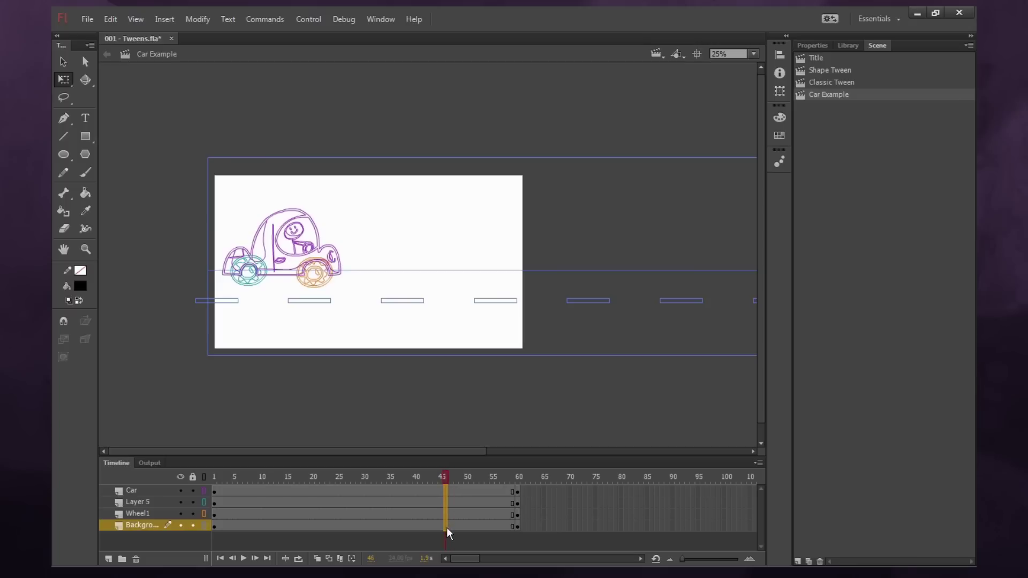
right_click(444, 490)
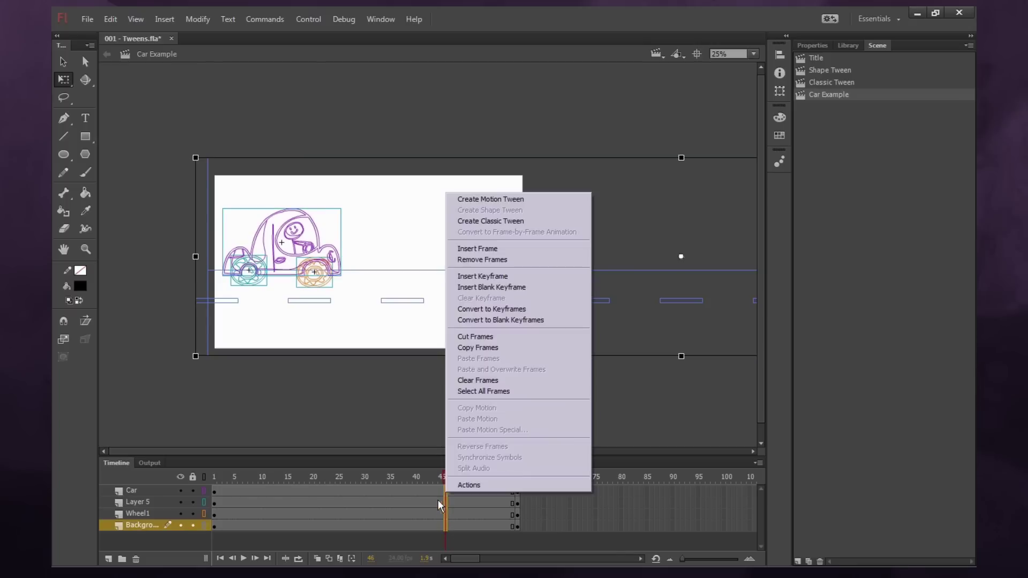
left_click(514, 220)
key("Return")
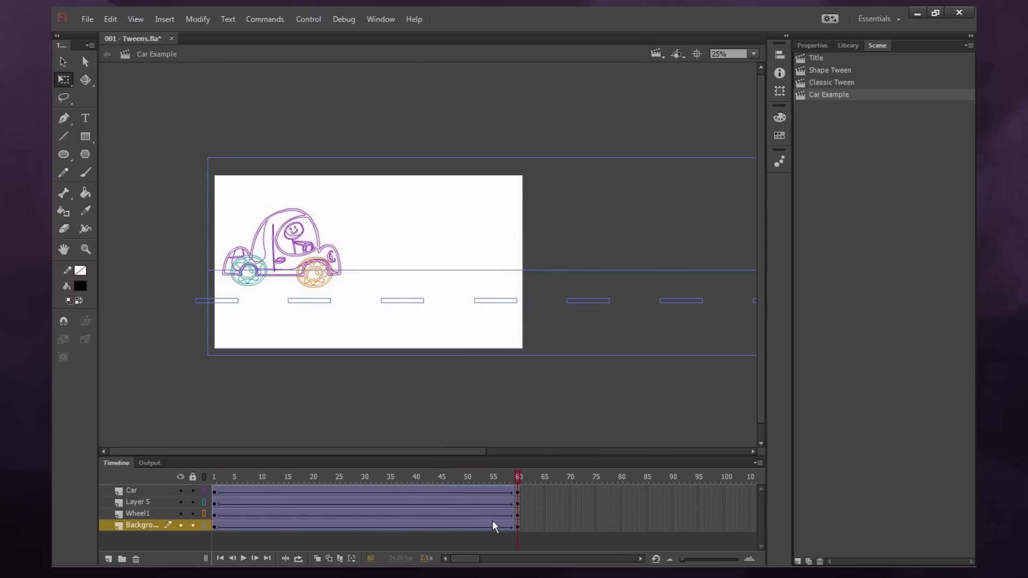
left_click_drag(493, 521, 522, 523)
left_click(318, 479)
left_click(315, 273)
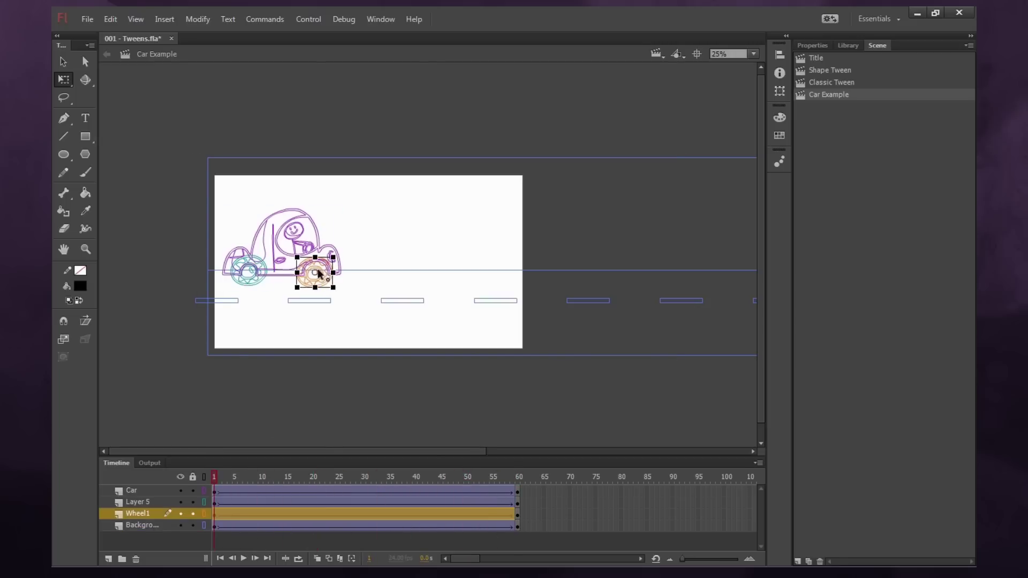
left_click(216, 512)
left_click(218, 512)
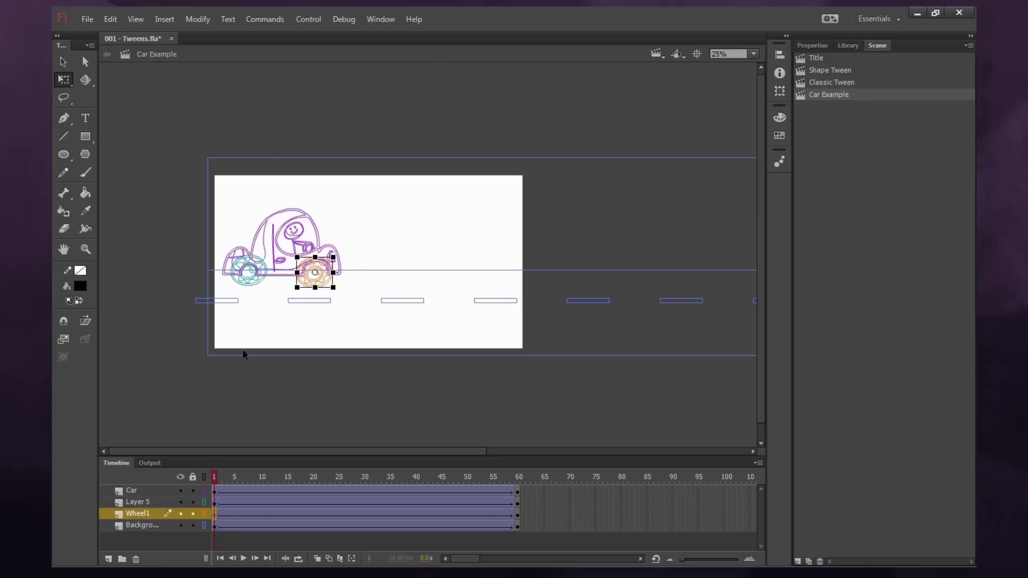
left_click_drag(218, 481, 351, 489)
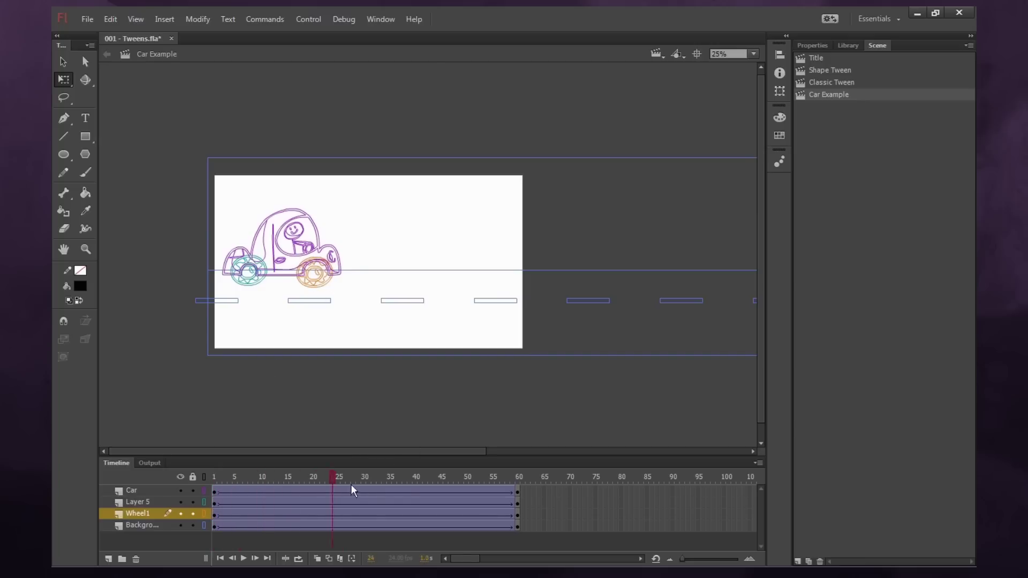
- At frame 60, select the car body with both wheels and move them together a short distance to the right
left_click(517, 491)
left_click(321, 284, "shift")
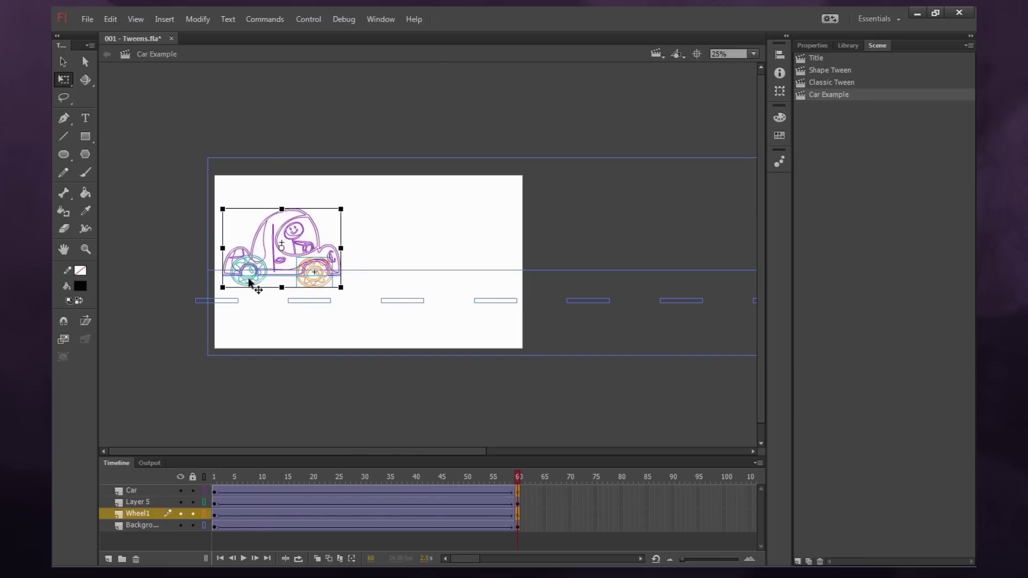
left_click(248, 279, "shift")
left_click_drag(557, 360, 521, 363)
key("shift+Right")
key("shift+Right")
key("shift+Right")
key("shift+Right")
key("shift+Right")
key("shift+Right")
key("shift+Right")
key("shift+Right")
key("shift+Right")
key("shift+Right")
key("shift+Right")
key("shift+Right")
key("shift+Right")
key("shift+Right")
key("shift+Right")
key("shift+Right")
key("shift+Right")
key("shift+Right")
key("shift+Right")
key("shift+Right")
key("shift+Right")
key("shift+Right")
key("shift+Right")
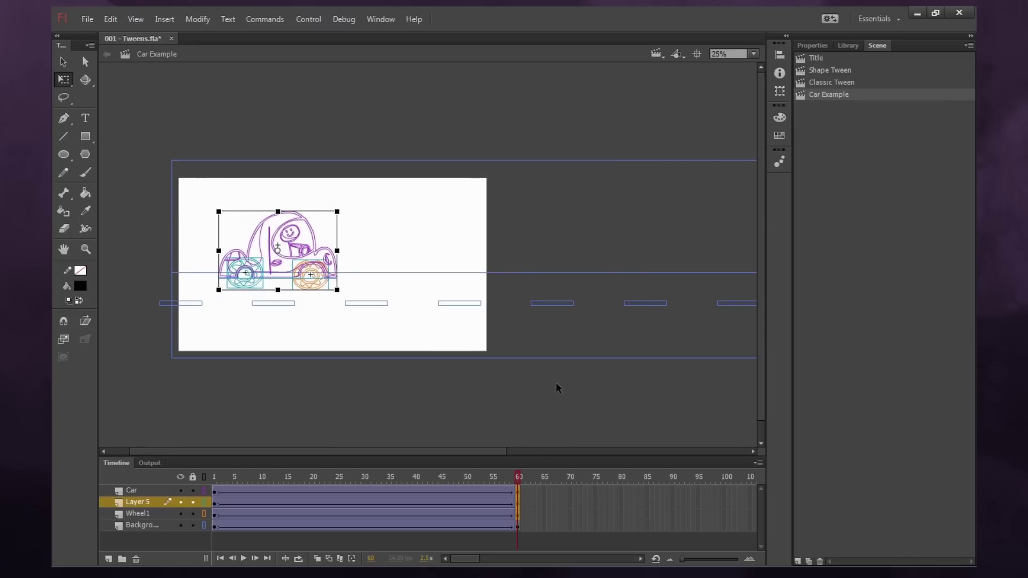
- At frame 60, shift the background artwork left until its right end sits just past the stage's right edge
left_click(516, 527)
key("shift+Left")
key("shift+Left")
key("shift+Left")
key("shift+Left")
key("shift+Left")
key("shift+Left")
key("shift+Left")
key("shift+Left")
key("shift+Left")
key("shift+Left")
key("shift+Left")
key("shift+Left")
key("shift+Left")
key("shift+Left")
key("shift+Left")
key("shift+Left")
key("shift+Left")
key("shift+Left")
key("shift+Left")
key("shift+Left")
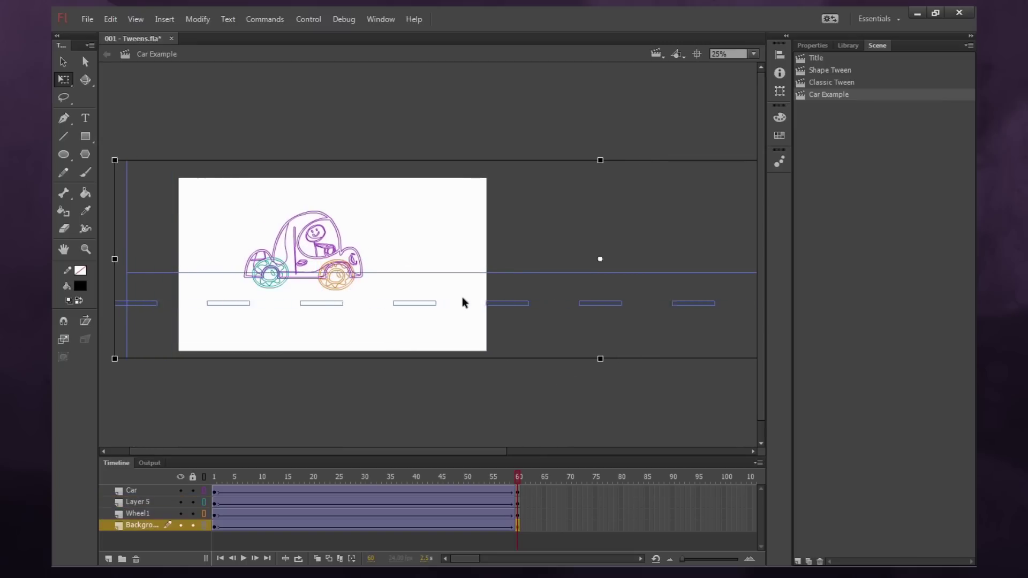
key("shift+Left")
key("shift+Left")
key("shift+Left")
key("shift+Left")
key("shift+Left")
key("shift+Left")
key("shift+Left")
key("shift+Left")
key("shift+Left")
key("shift+Left")
key("shift+Left")
key("shift+Left")
key("shift+Left")
key("shift+Left")
key("shift+Left")
key("shift+Left")
key("shift+Left")
key("shift+Left")
key("shift+Left")
key("shift+Left")
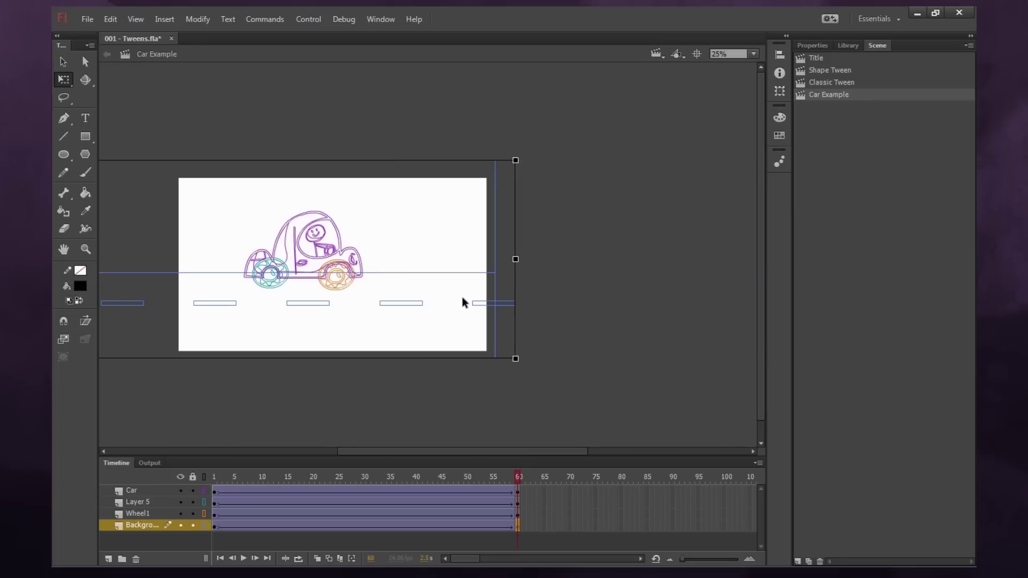
- Rename Layer 5 as Wheel2 and show the properties of its tween
left_click_drag(509, 477, 463, 501)
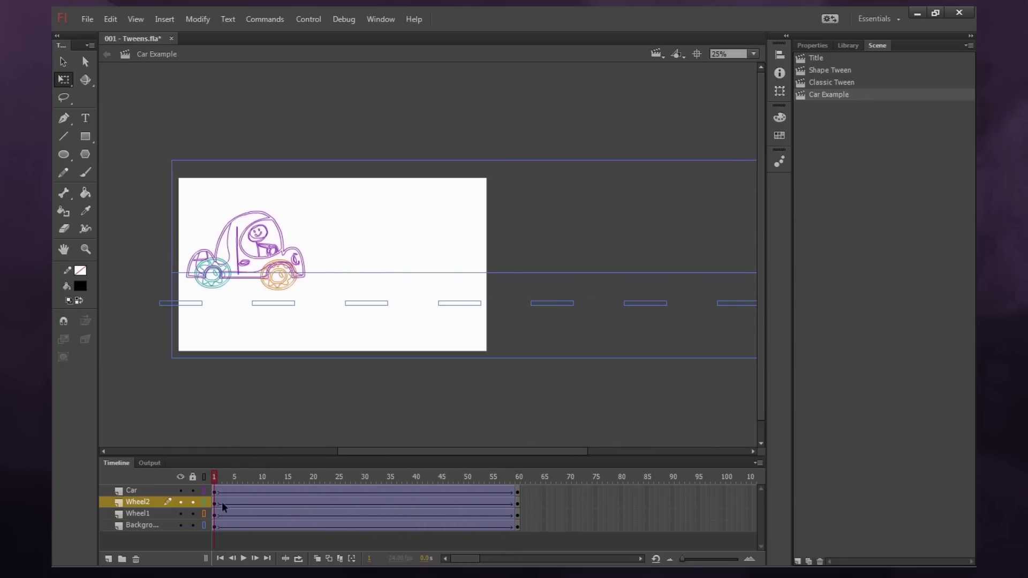
left_click(223, 503)
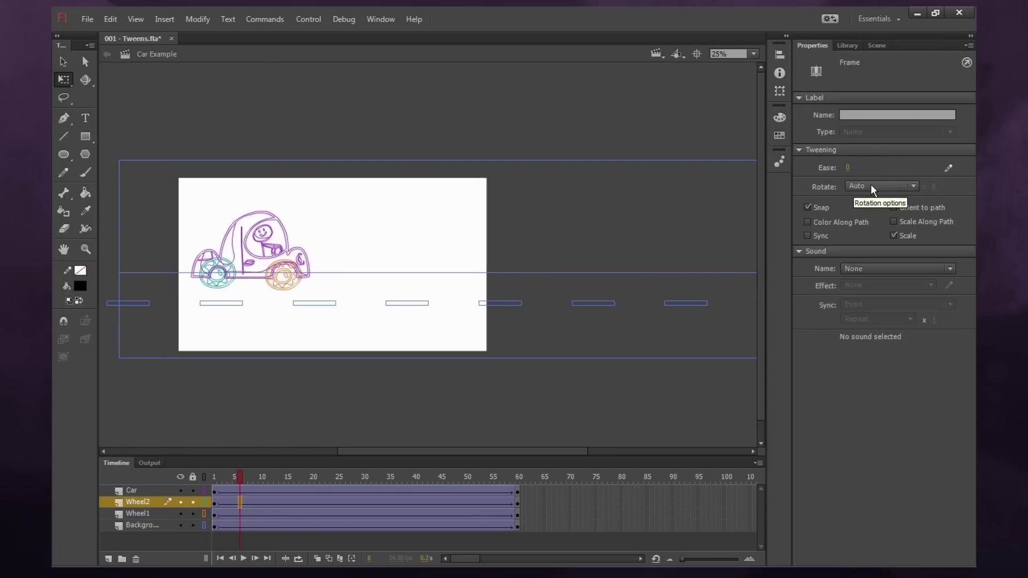
- Try rotating the car body clockwise at frame 60, scrub through the tween and undo the rotation
left_click_drag(393, 479, 517, 484)
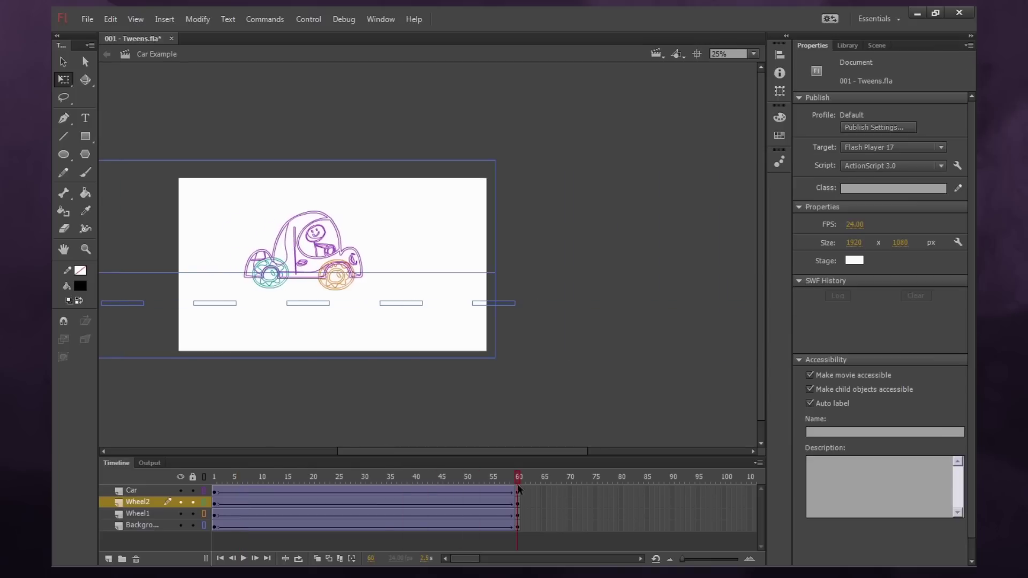
left_click(353, 245)
left_click_drag(372, 211, 413, 306)
left_click_drag(516, 477, 580, 452)
key("ctrl+z")
key("ctrl+z")
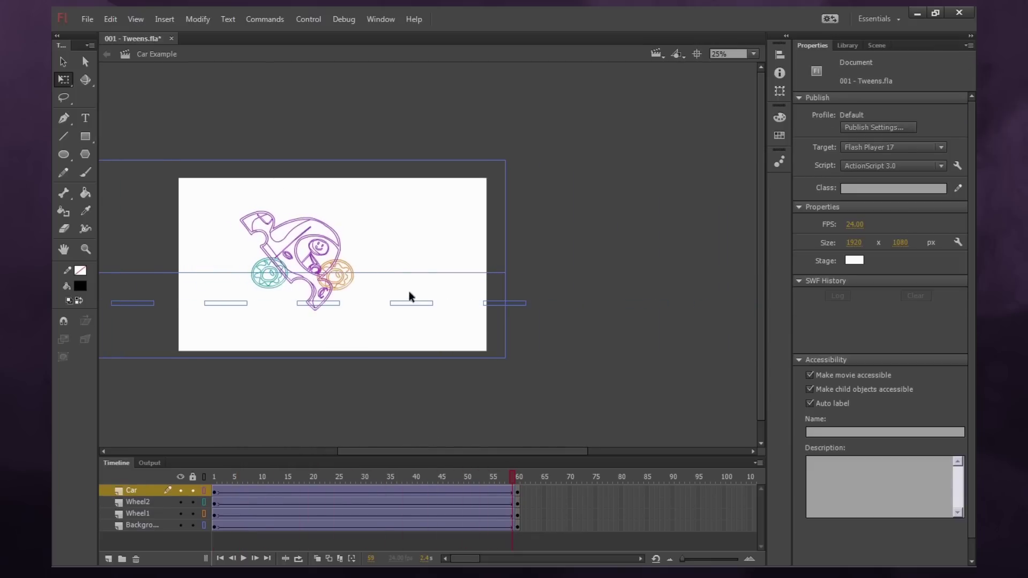
left_click(498, 310)
- Set the Wheel2 tween to rotate clockwise (CW) 4 times
left_click(240, 503)
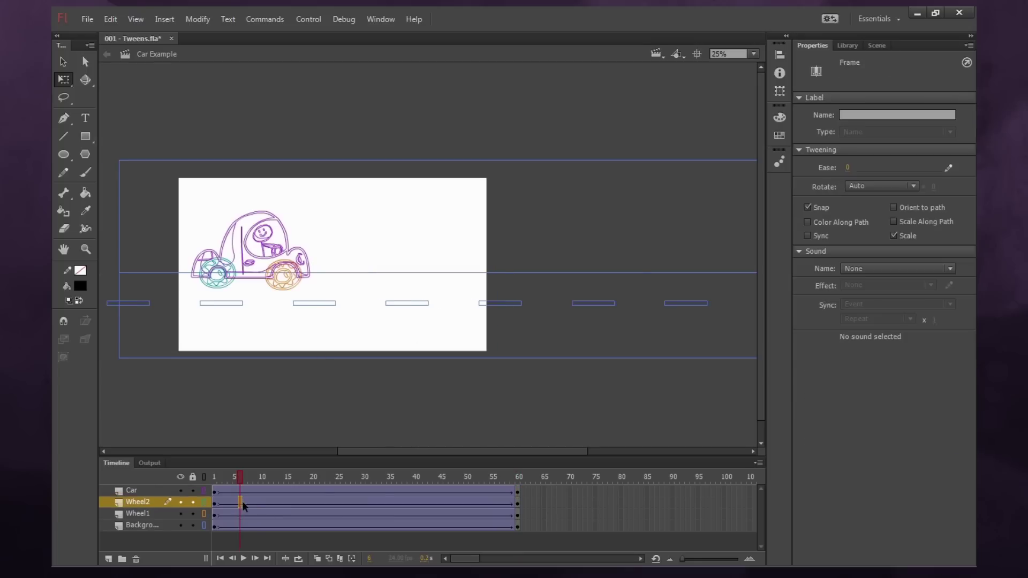
left_click(865, 186)
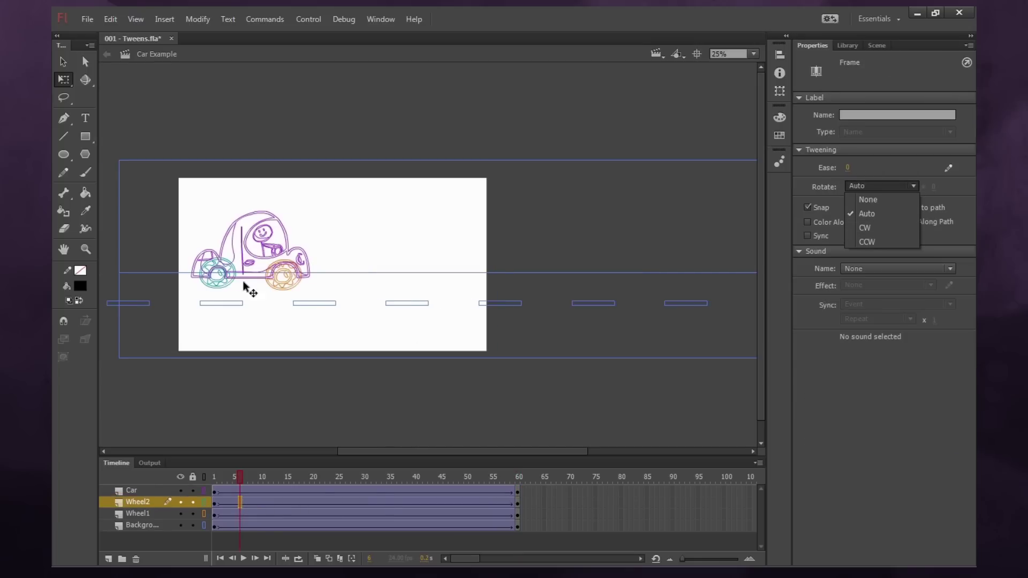
left_click(869, 227)
left_click(938, 187)
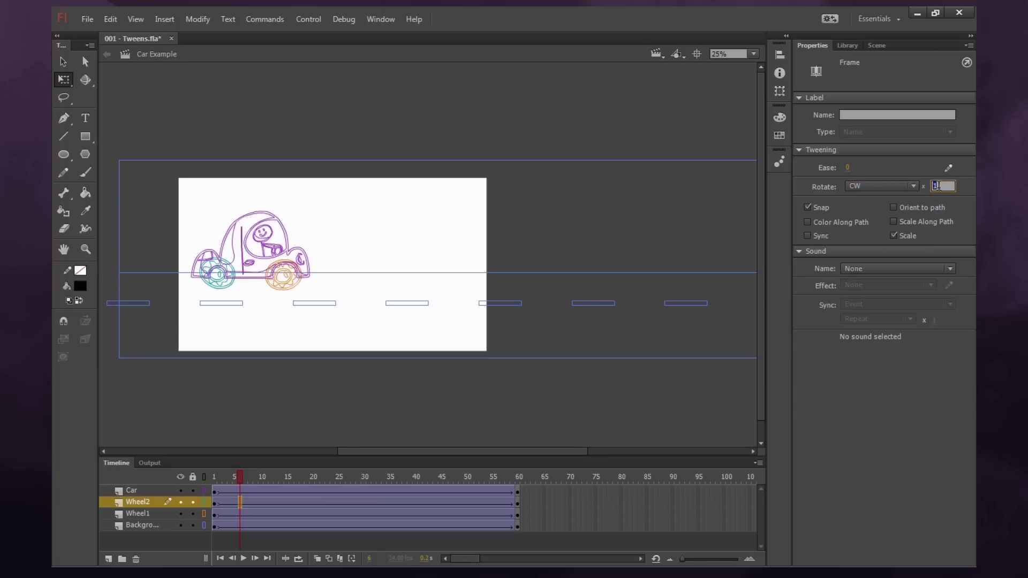
type("4")
key("Return")
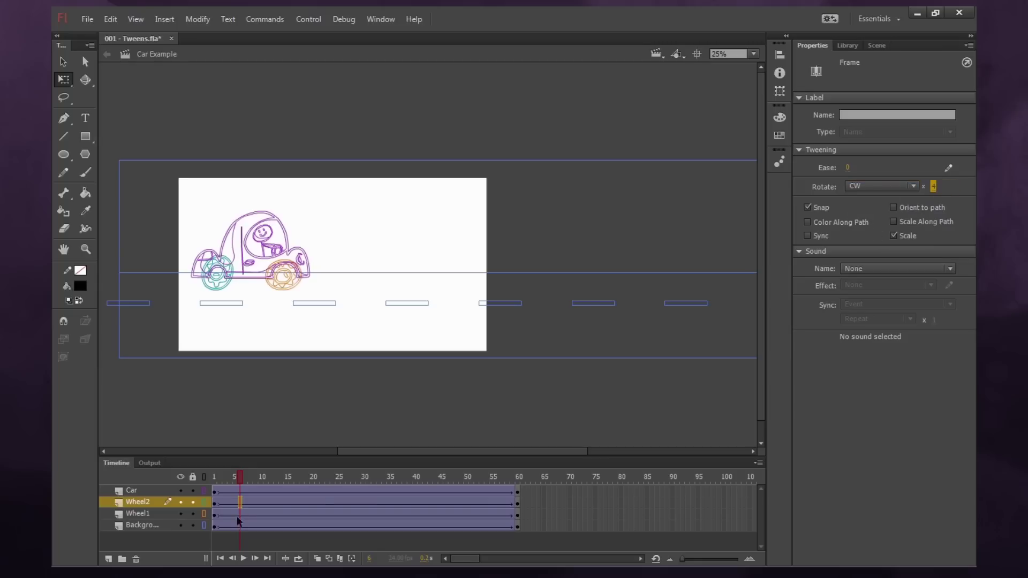
- Set the Wheel1 tween to rotate clockwise (CW) 4 times
left_click(239, 514)
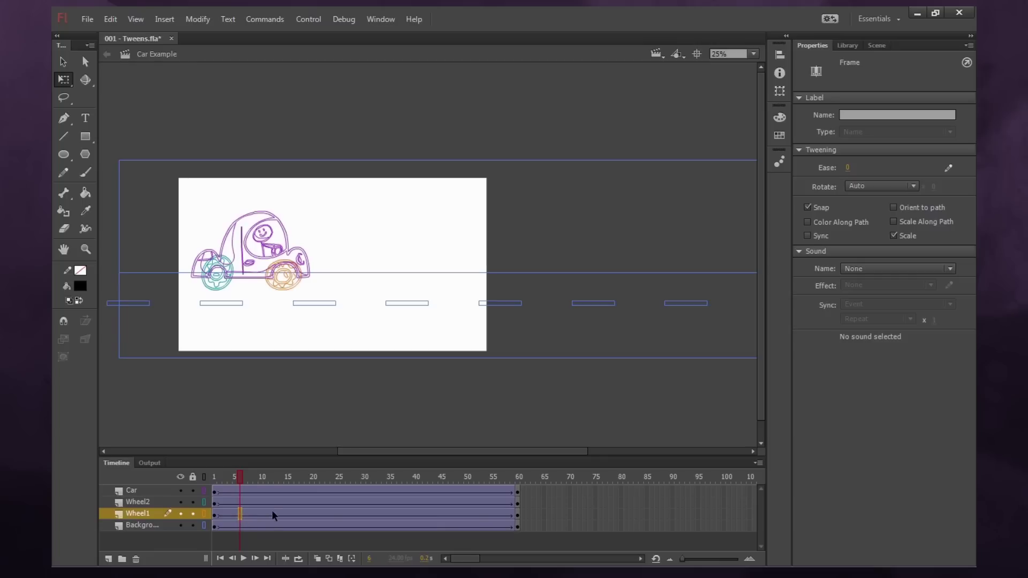
left_click(889, 188)
left_click(870, 227)
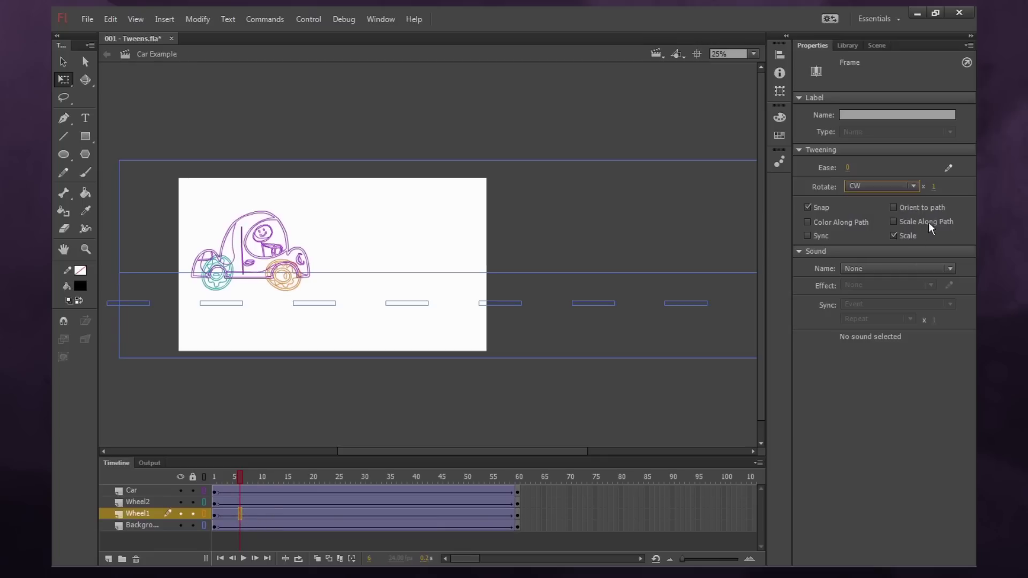
left_click(934, 187)
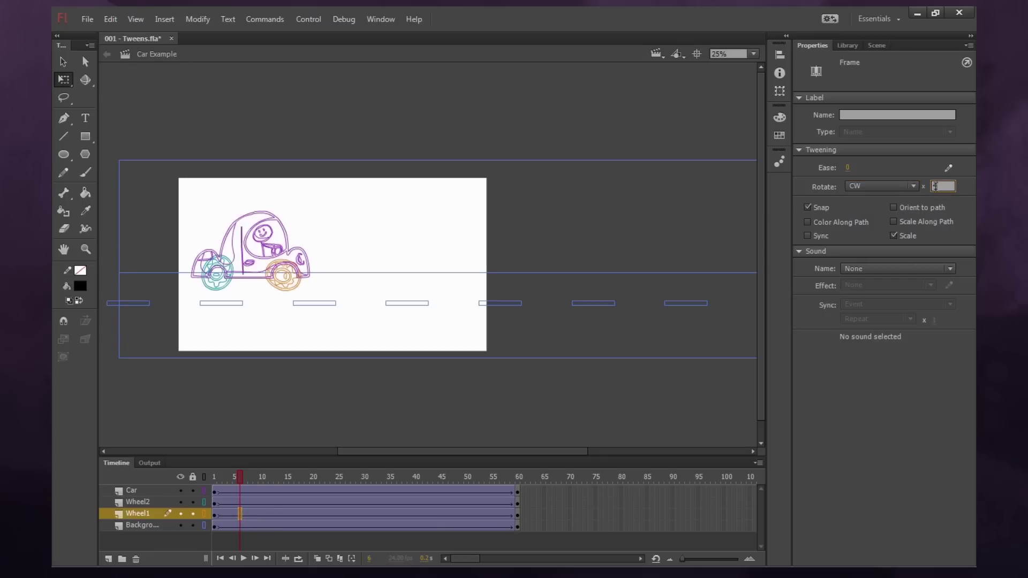
type("4")
key("Return")
- Scrub through the wheel rotation, turn off outline display for all layers and play the animation from frame 1
left_click_drag(240, 476, 419, 500)
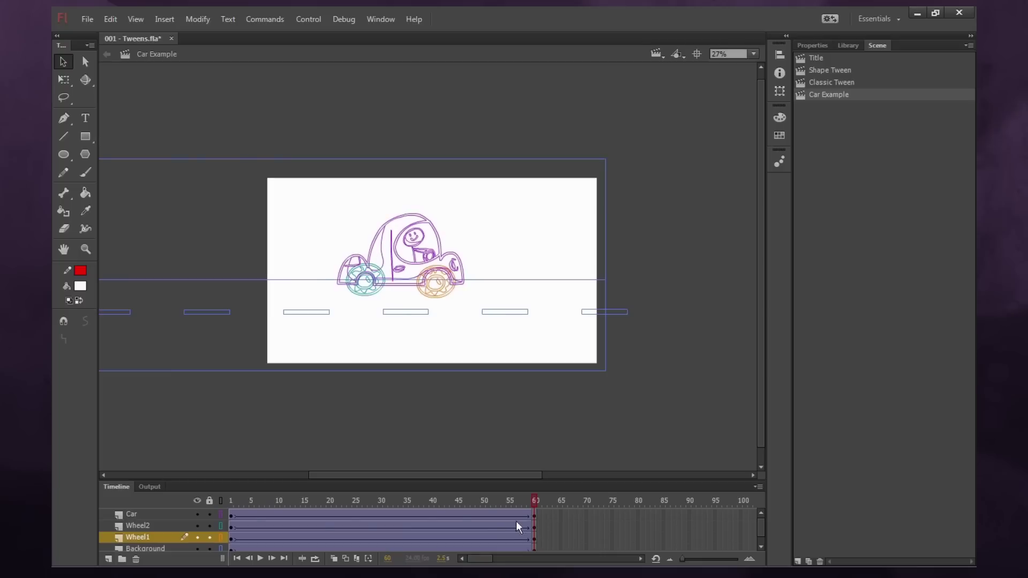
left_click_drag(516, 521, 218, 502)
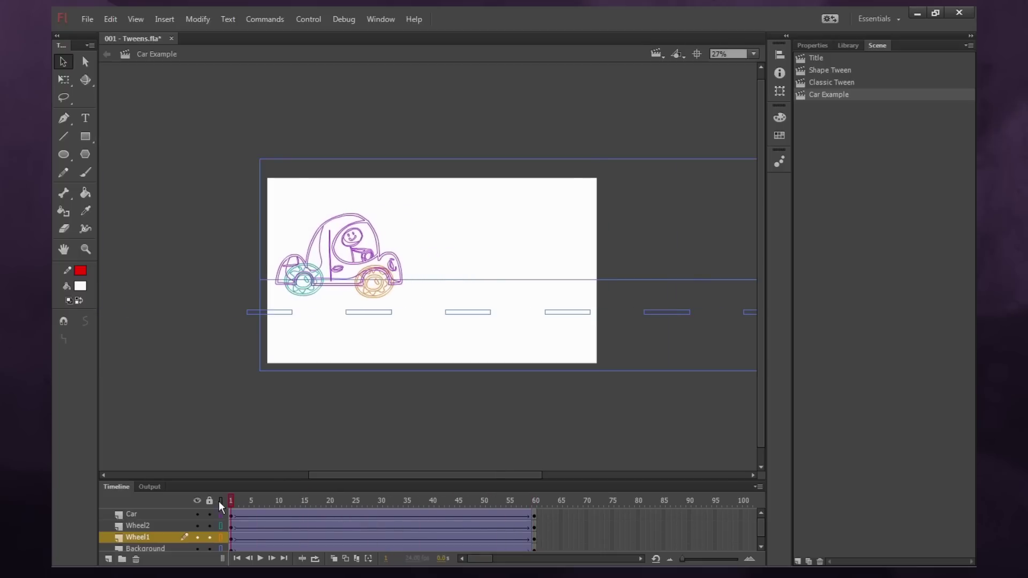
key("Return")
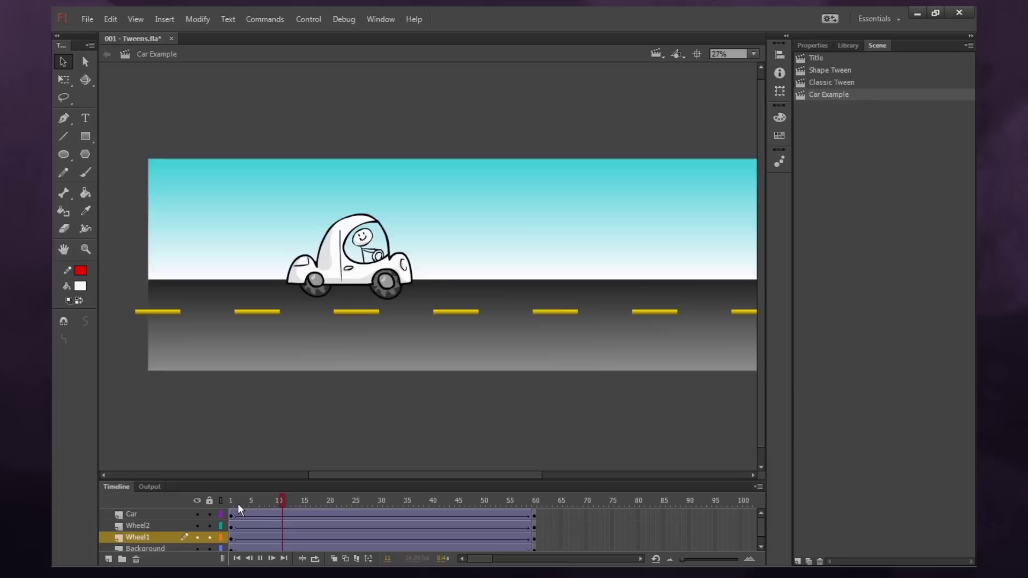